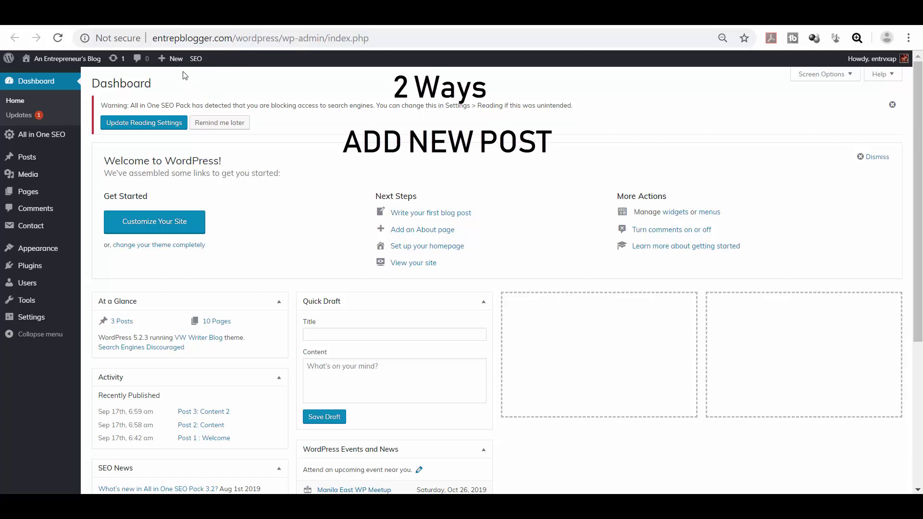
# Step: Start a new blank post using Add New under the Posts menu
pyautogui.moveTo(173, 59)
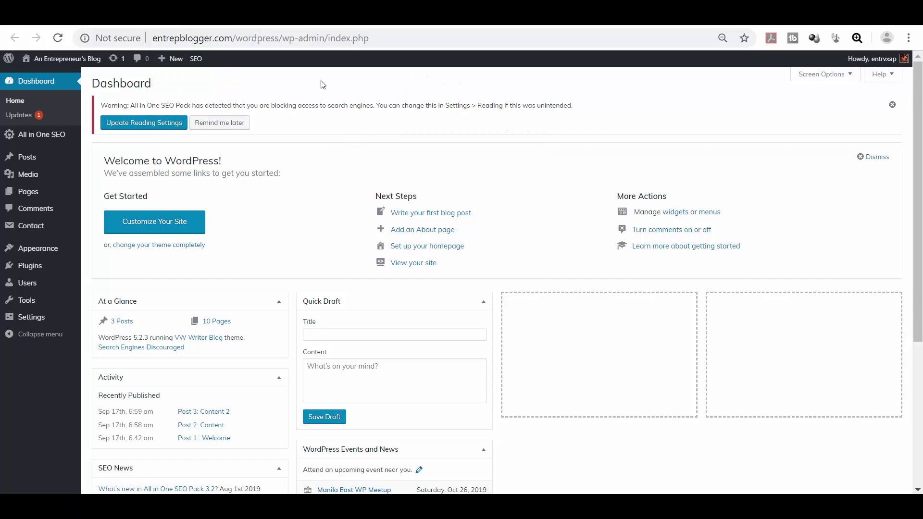
pyautogui.moveTo(50, 164)
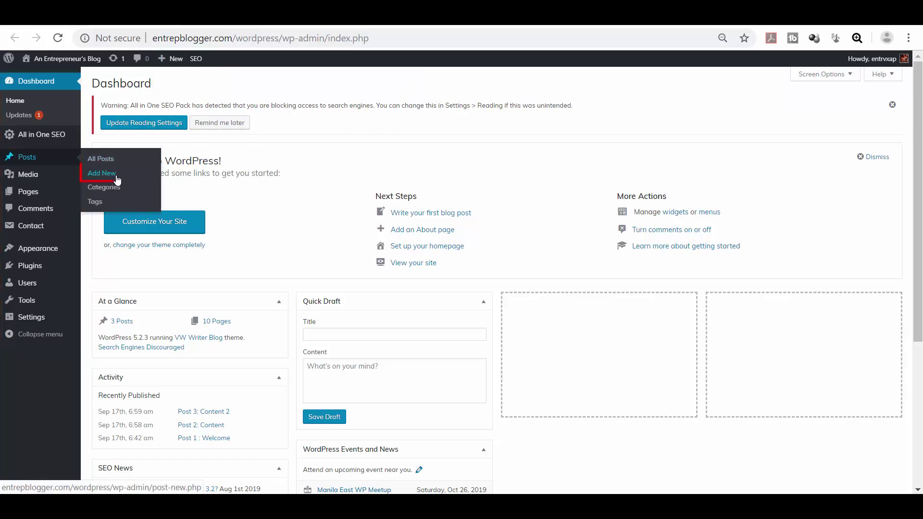
pyautogui.click(102, 174)
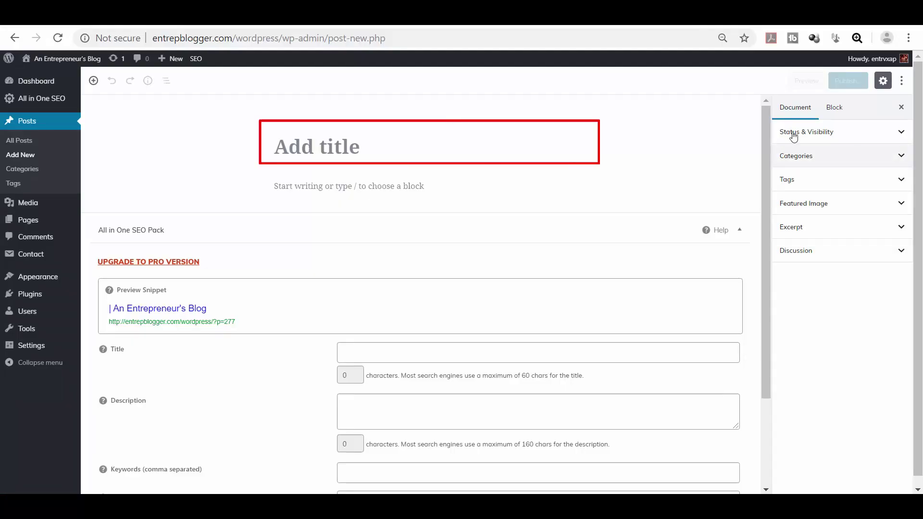
pyautogui.moveTo(466, 192)
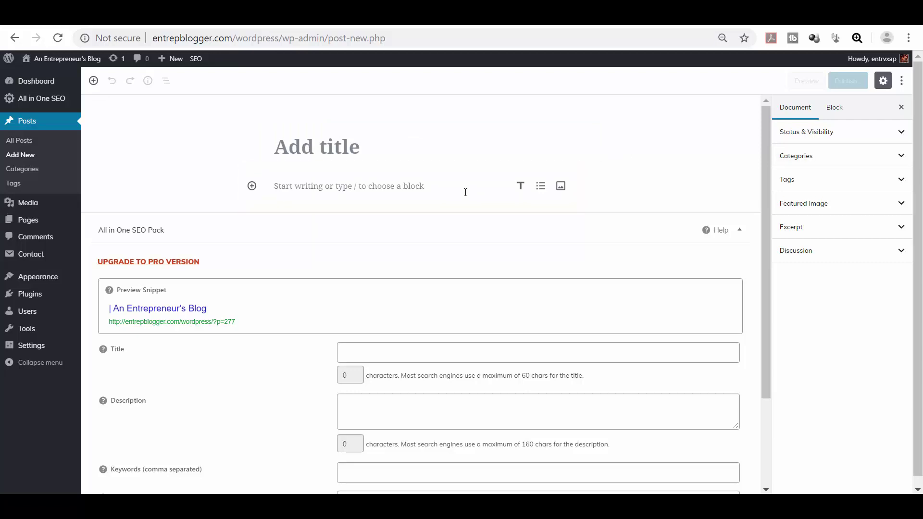
pyautogui.click(252, 186)
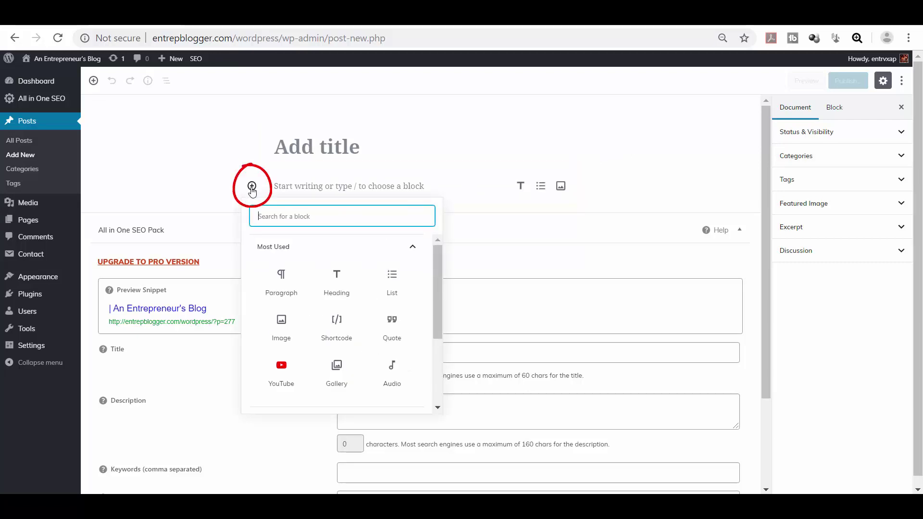
pyautogui.moveTo(439, 285); pyautogui.dragTo(431, 326)
pyautogui.scroll(-1, 431, 326)
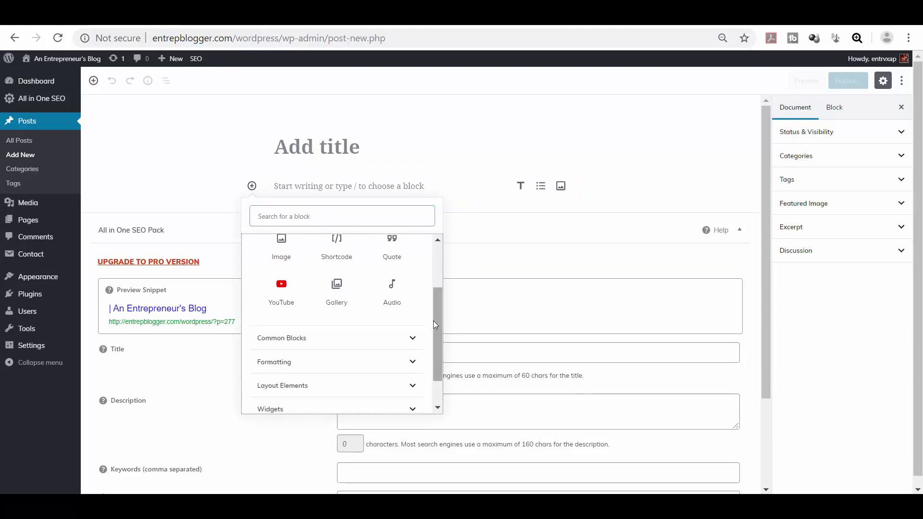
# Step: Dismiss the block list and enter EntrepBlogger as the post's SEO title
pyautogui.click(618, 212)
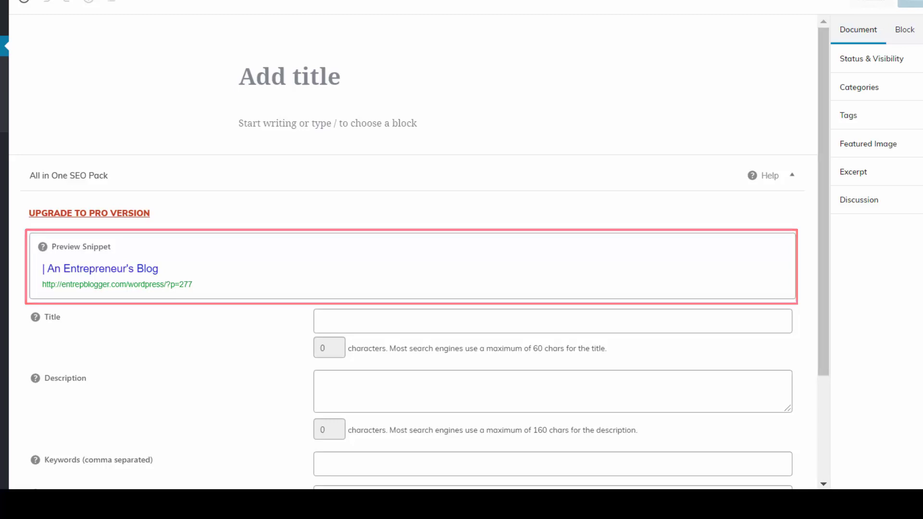
pyautogui.moveTo(827, 276); pyautogui.dragTo(823, 286)
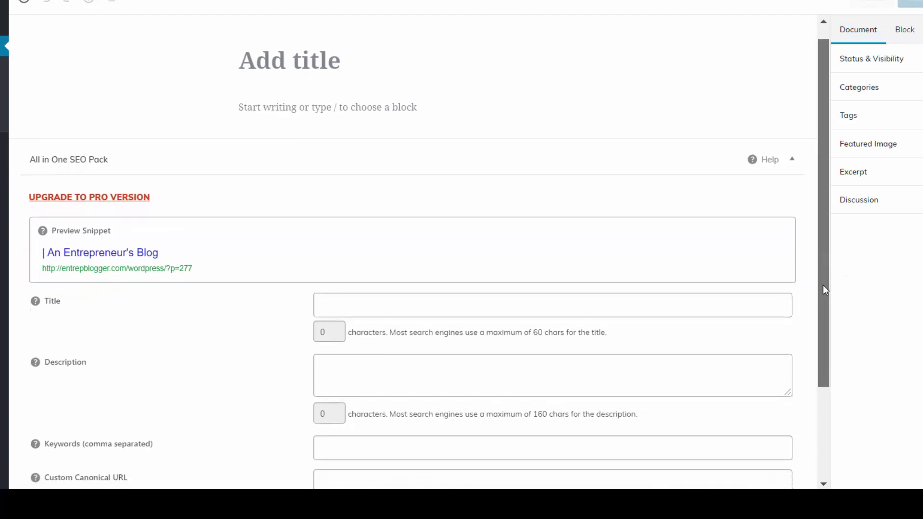
pyautogui.click(355, 308)
pyautogui.write('EntrepBlogg')
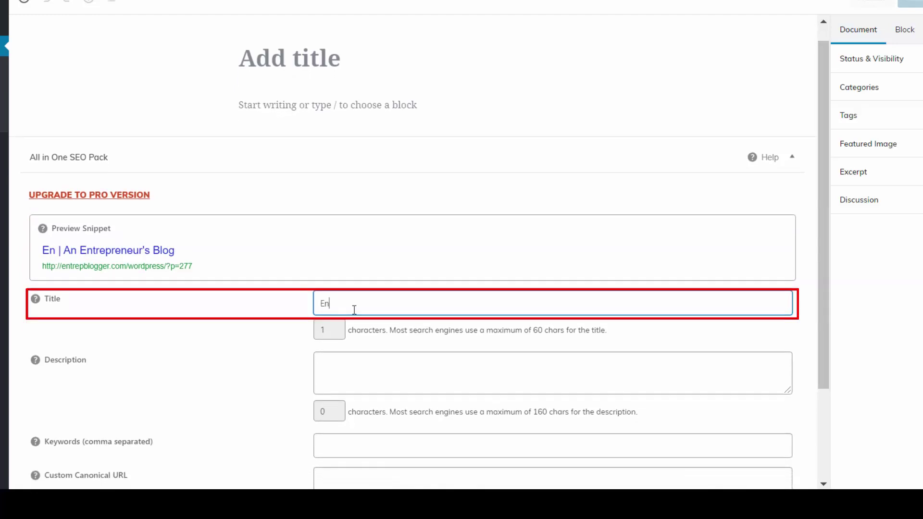
pyautogui.write('er')
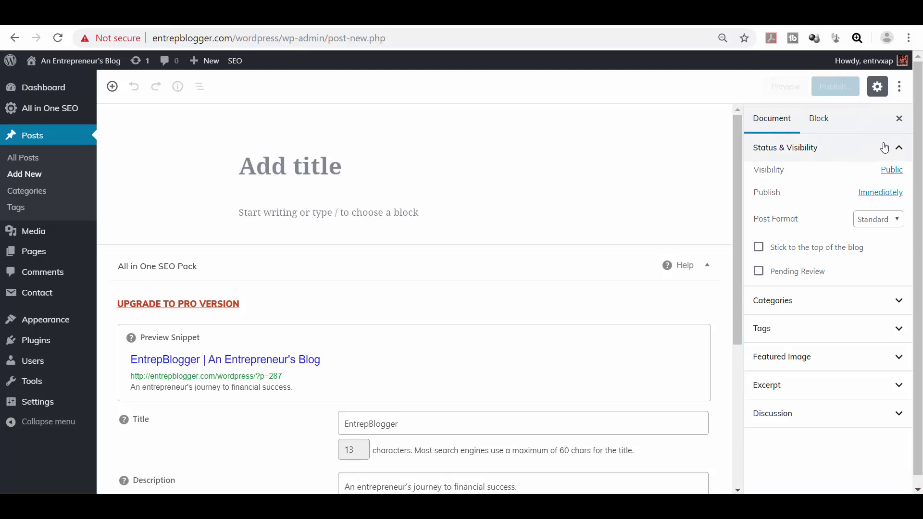
pyautogui.click(899, 149)
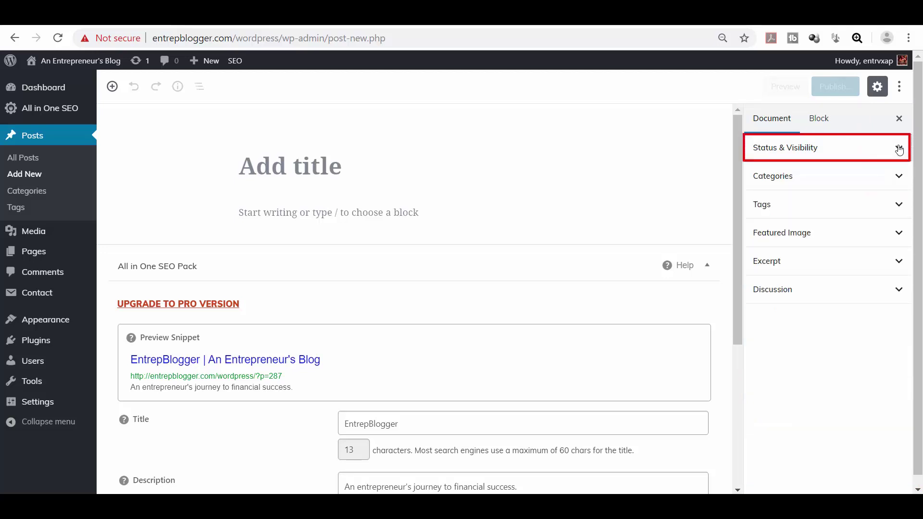
pyautogui.click(899, 149)
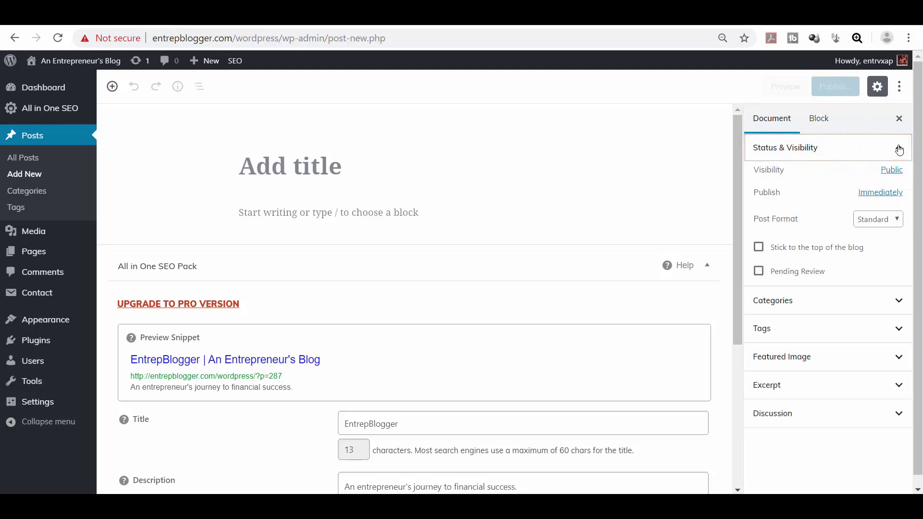
pyautogui.click(894, 171)
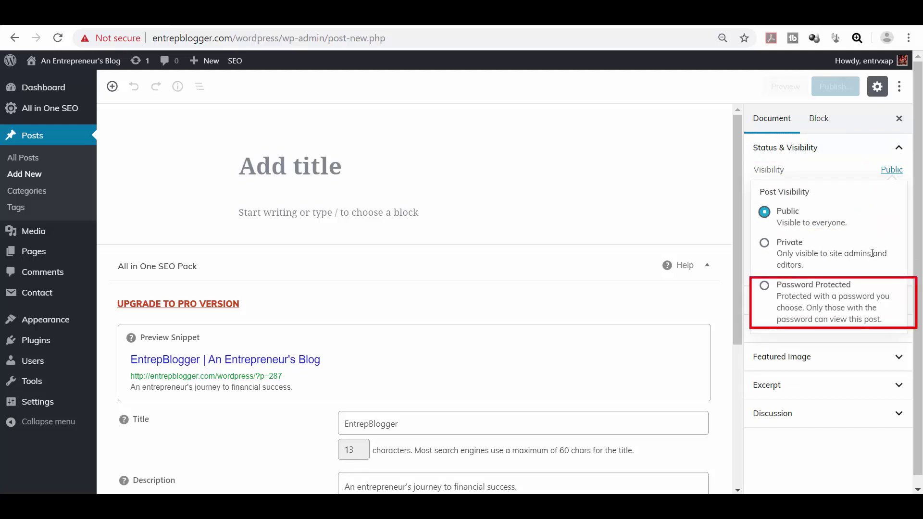
pyautogui.click(901, 175)
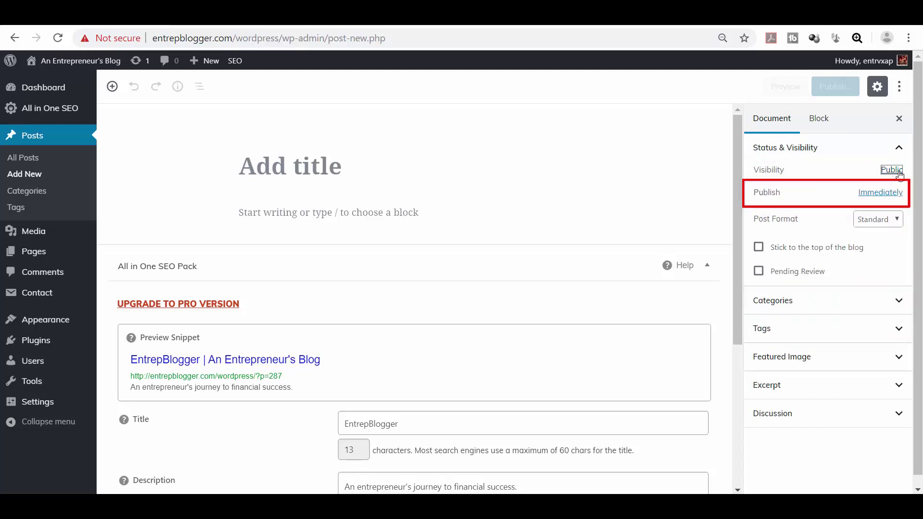
pyautogui.click(901, 198)
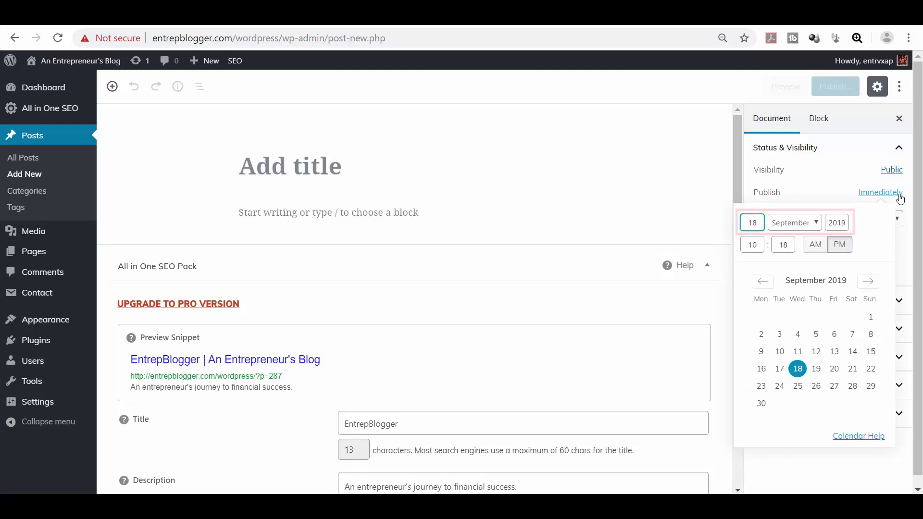
pyautogui.click(901, 198)
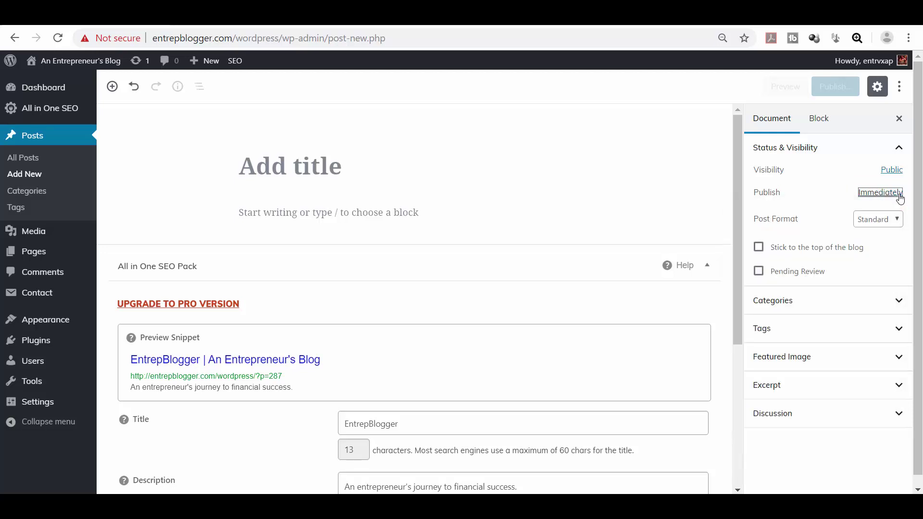
pyautogui.click(896, 221)
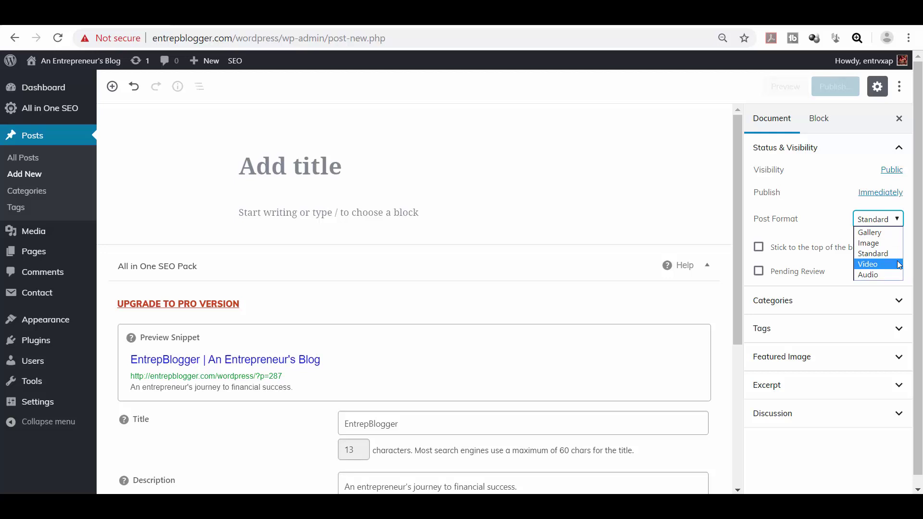
pyautogui.click(841, 189)
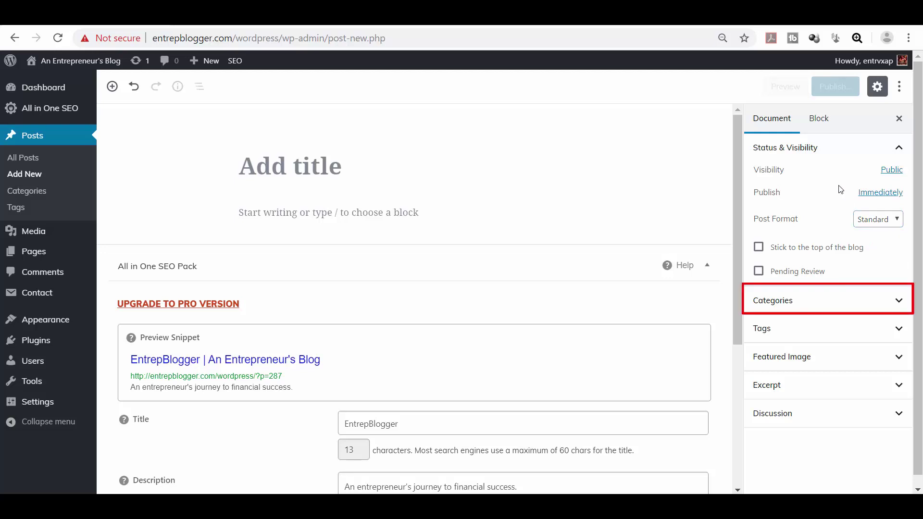
# Step: Tick the Uncategorized category and open the new-category form, leaving the parent unset
pyautogui.click(818, 301)
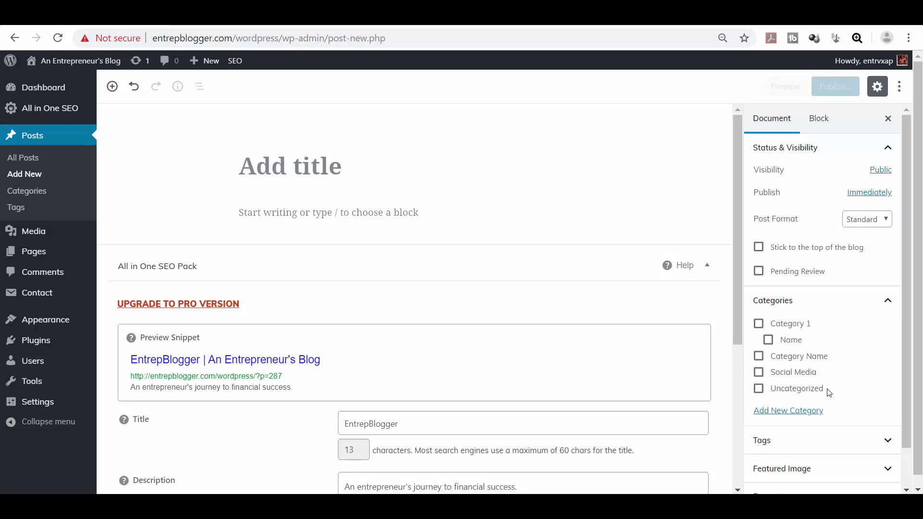
pyautogui.click(759, 390)
pyautogui.click(773, 411)
pyautogui.scroll(-2, 901, 385)
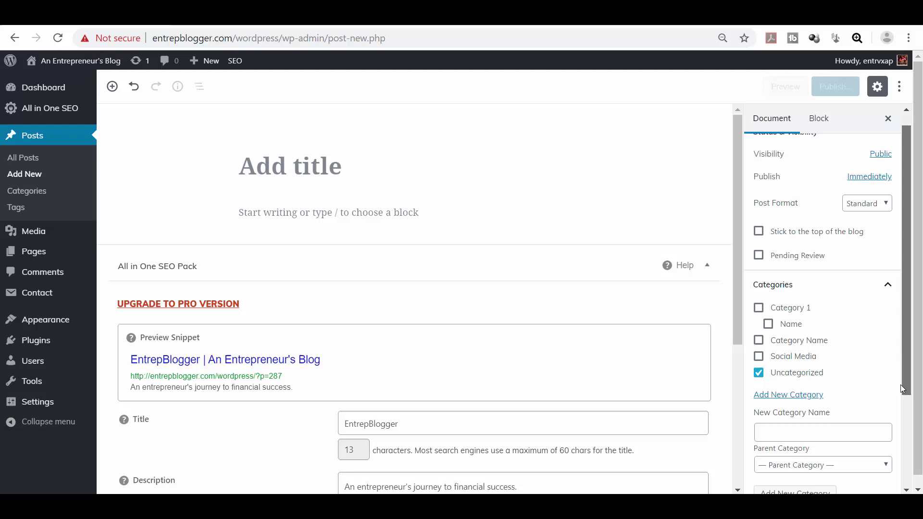
pyautogui.scroll(-3, 901, 385)
pyautogui.click(863, 319)
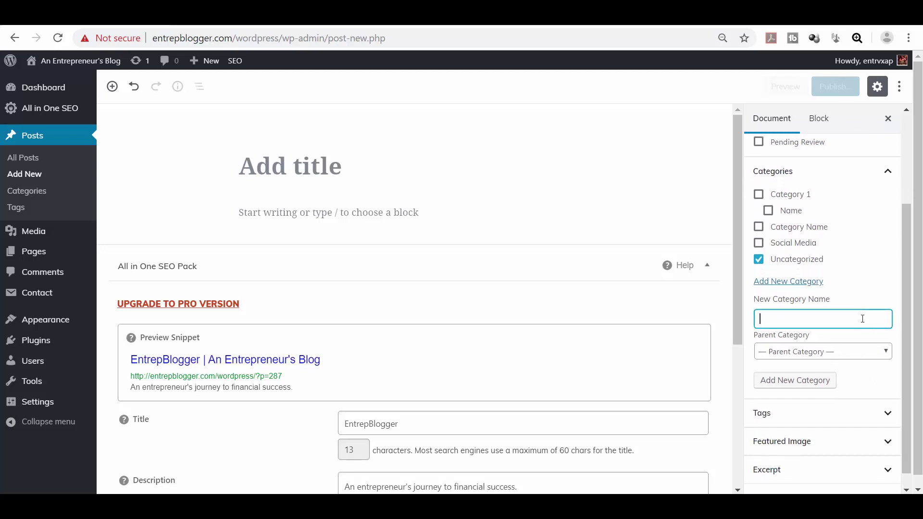
pyautogui.click(885, 354)
pyautogui.click(885, 355)
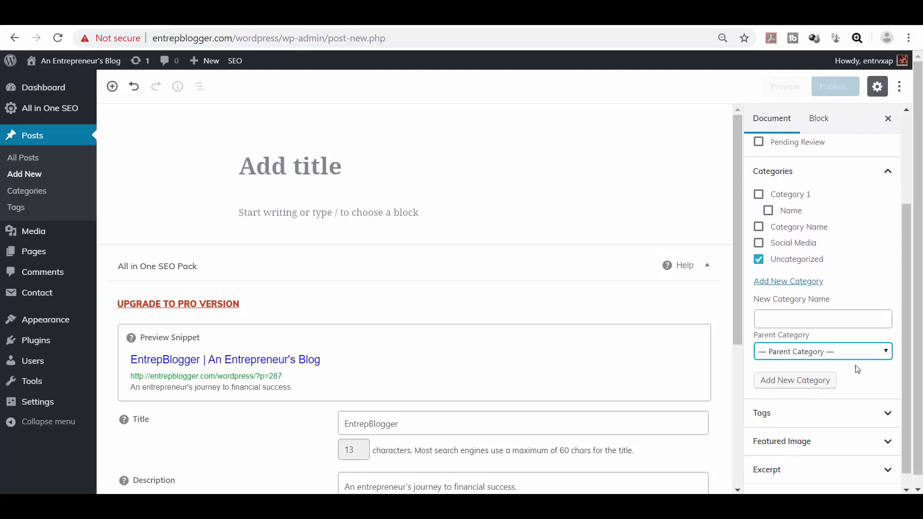
pyautogui.scroll(-1, 907, 339)
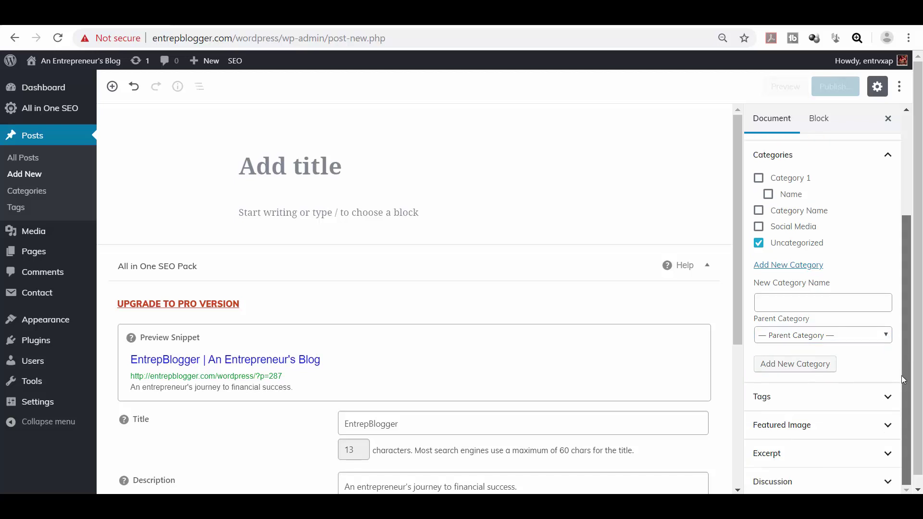
# Step: Add the tag Internet marketing and expand the Featured Image, Excerpt and Discussion panels
pyautogui.click(889, 398)
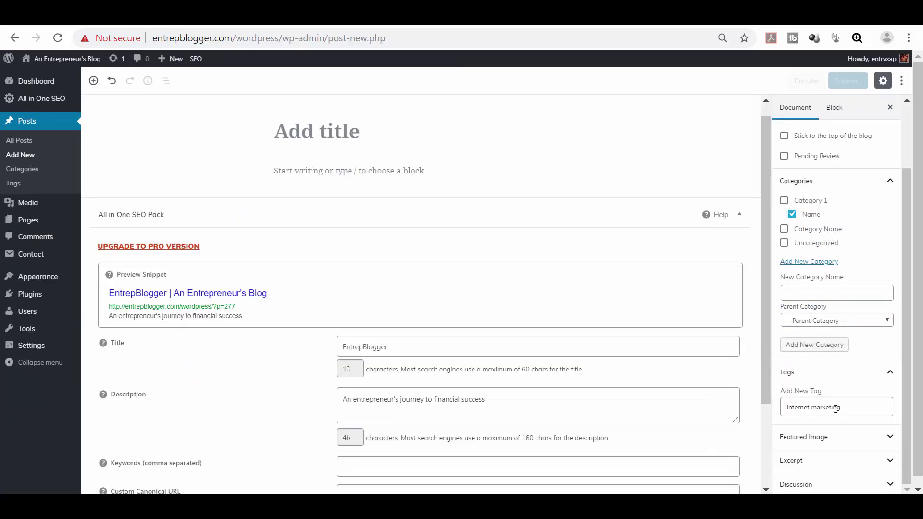
pyautogui.click(890, 398)
pyautogui.press('Return')
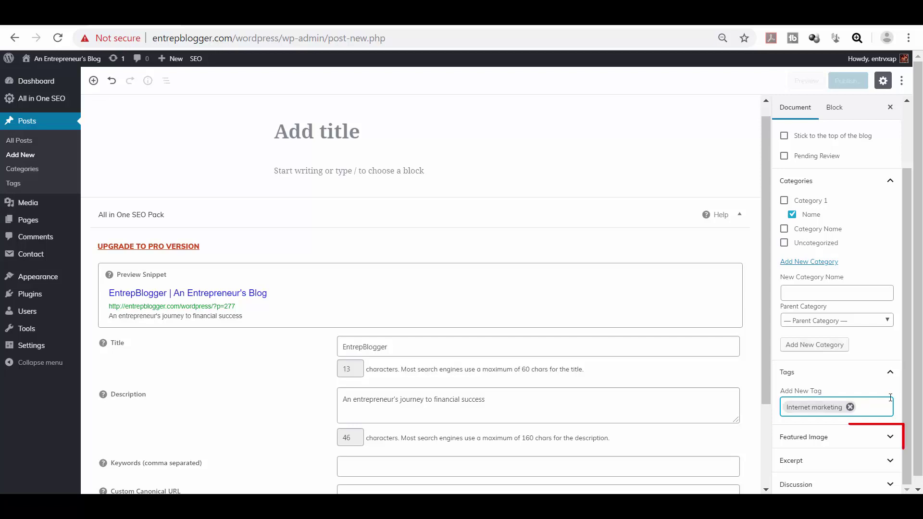
pyautogui.click(893, 437)
pyautogui.click(891, 471)
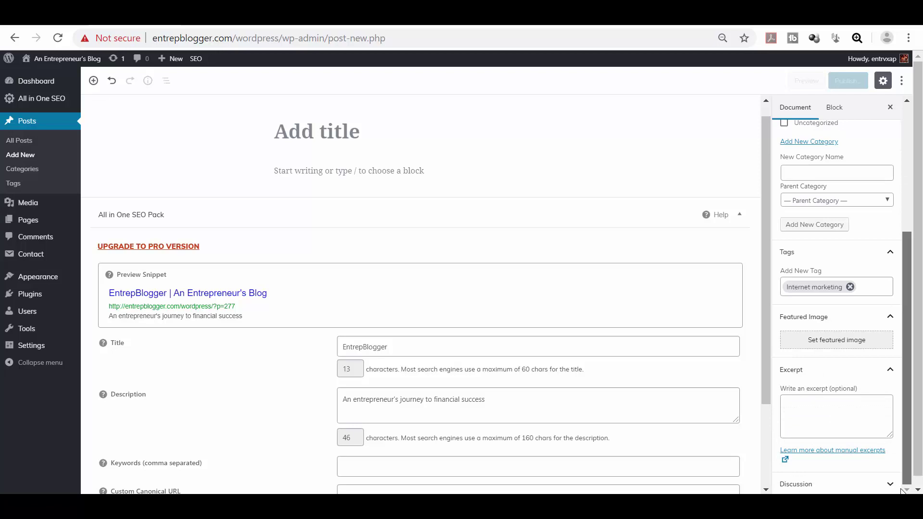
pyautogui.click(893, 485)
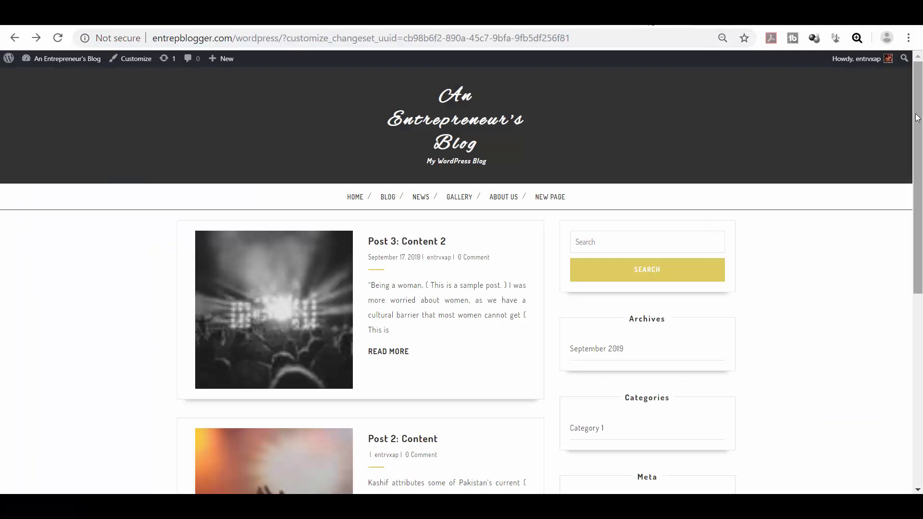
# Step: Open the Post 2: Content article and scroll down to its comment form
pyautogui.scroll(-2, 462, 281)
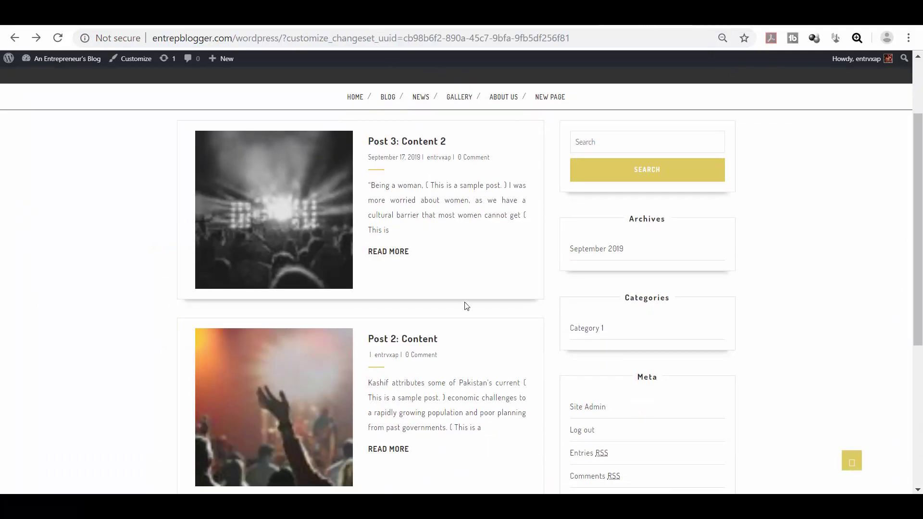
pyautogui.click(403, 339)
pyautogui.scroll(-8, 867, 375)
pyautogui.scroll(-1, 864, 384)
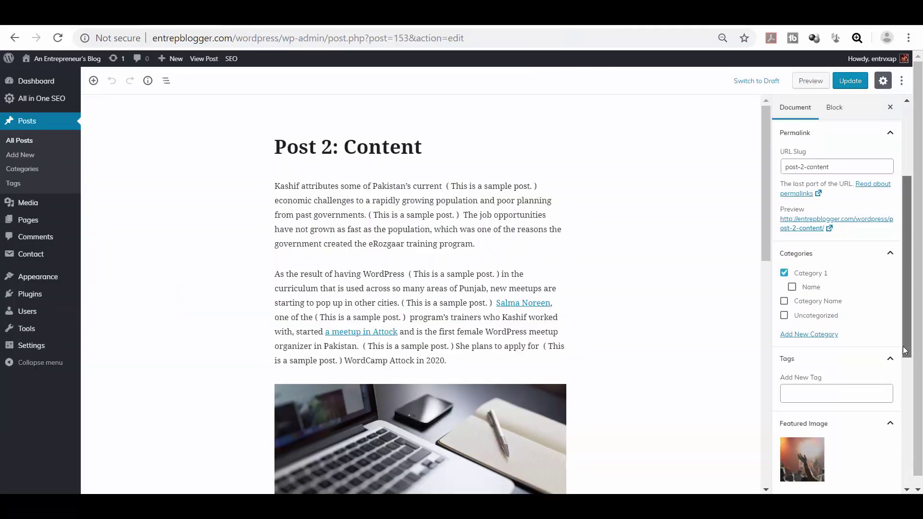
# Step: Disable comments and pingbacks/trackbacks on Post 2, update it and view the post
pyautogui.moveTo(906, 350); pyautogui.dragTo(905, 478)
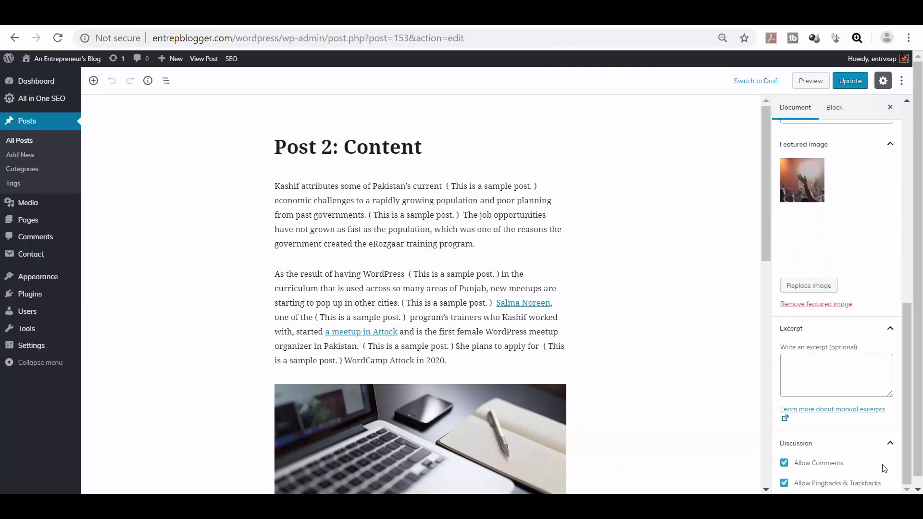
pyautogui.click(784, 463)
pyautogui.click(784, 483)
pyautogui.click(850, 80)
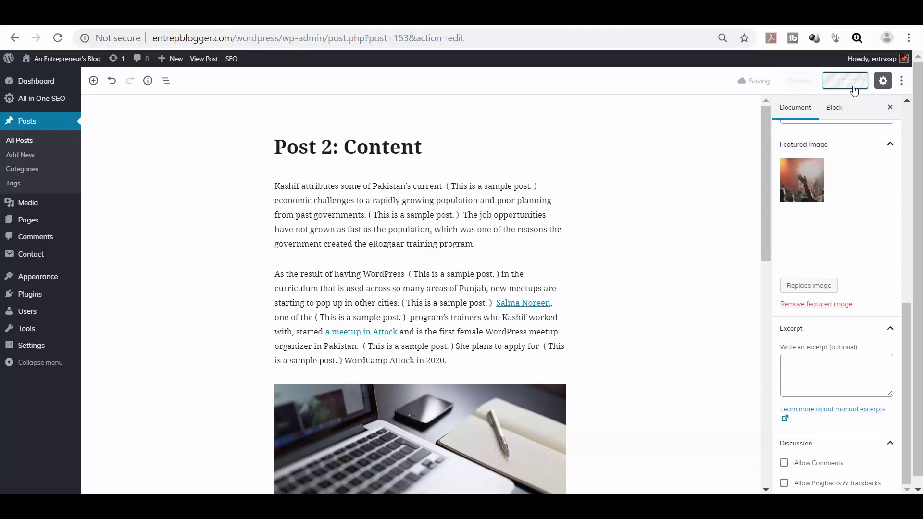
pyautogui.click(143, 109)
pyautogui.scroll(-7, 433, 435)
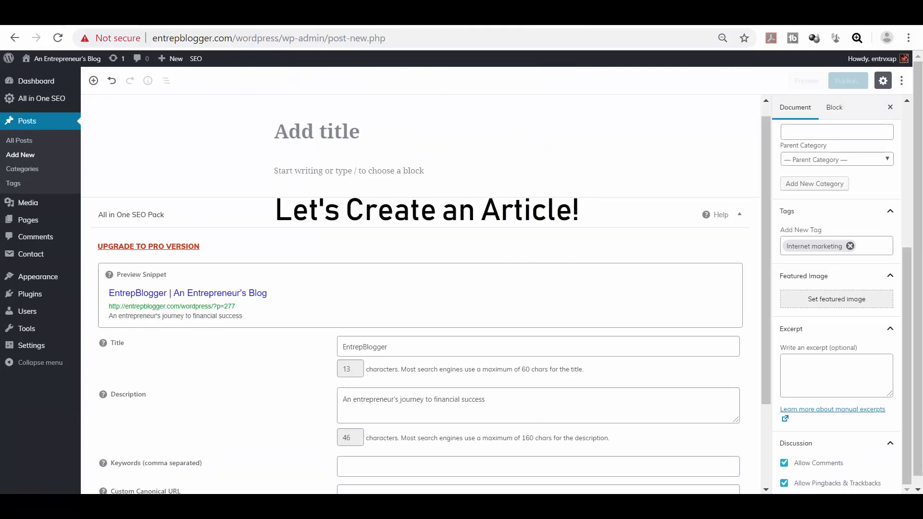
# Step: Paste '10 Social Media Marketing Tips for Beginners' as the title and preview the draft
pyautogui.click(375, 135)
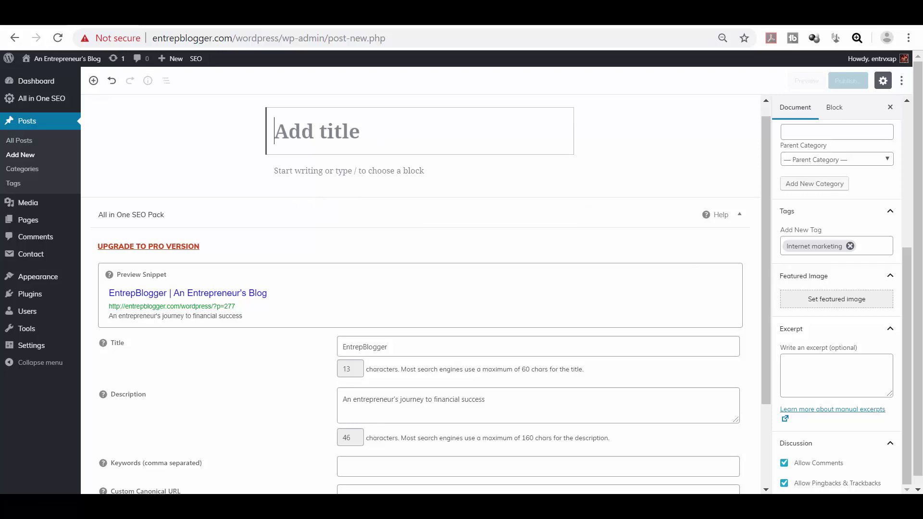
pyautogui.write('10 Social Media Marketing tips for Beginners')
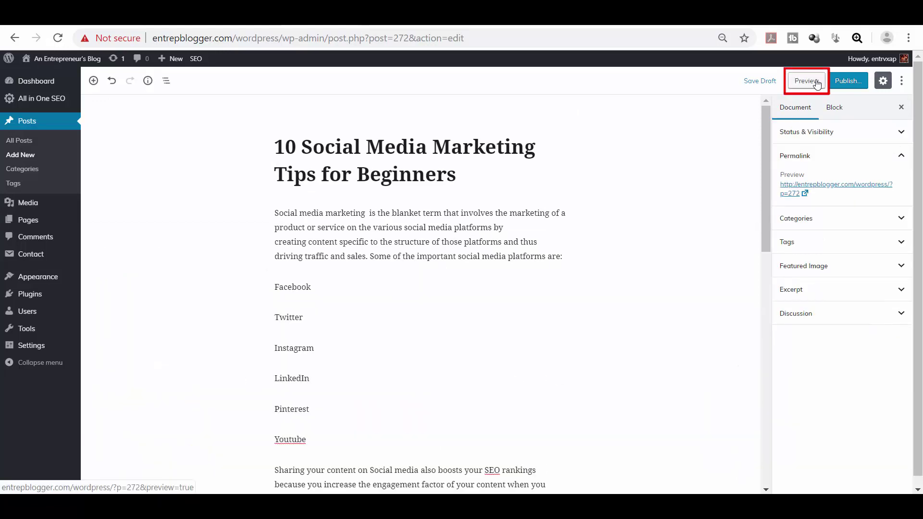
pyautogui.click(817, 83)
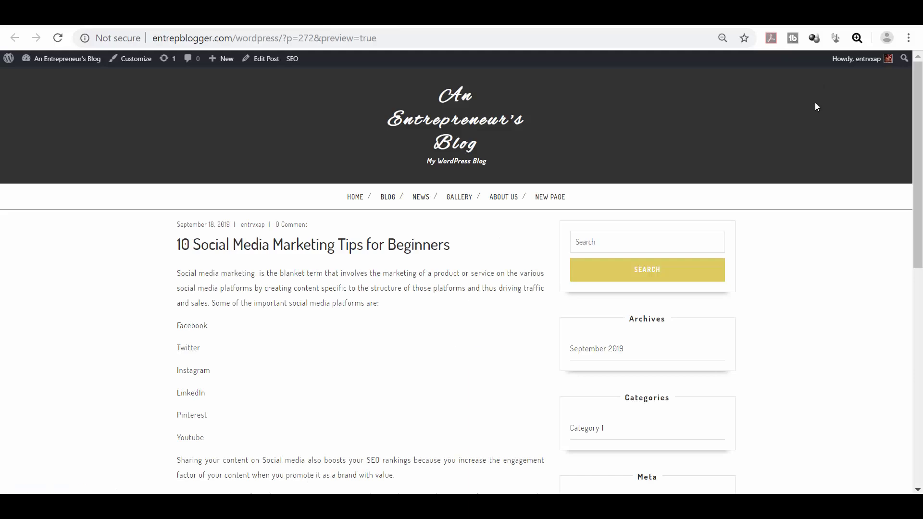
pyautogui.moveTo(919, 146); pyautogui.dragTo(918, 209)
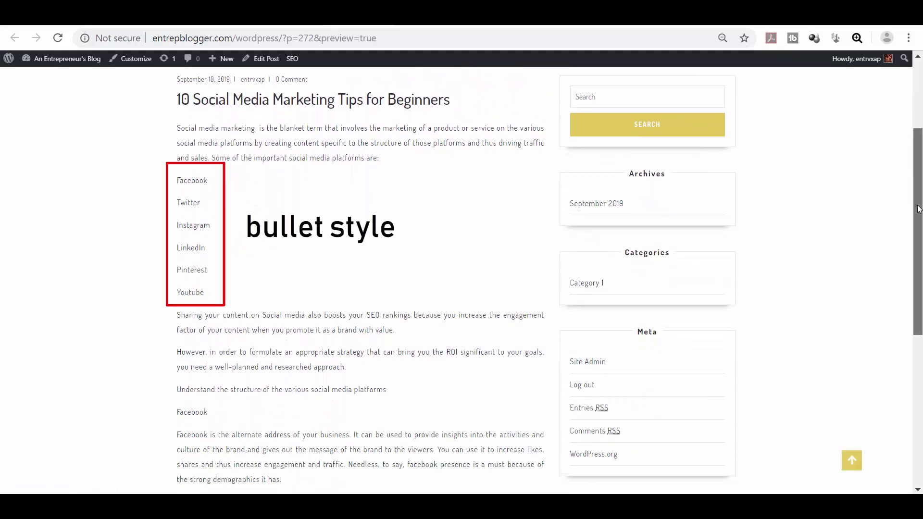
# Step: Back in the editor, convert the platform-name paragraphs into a bulleted list
pyautogui.hotkey('ctrl', 'w')
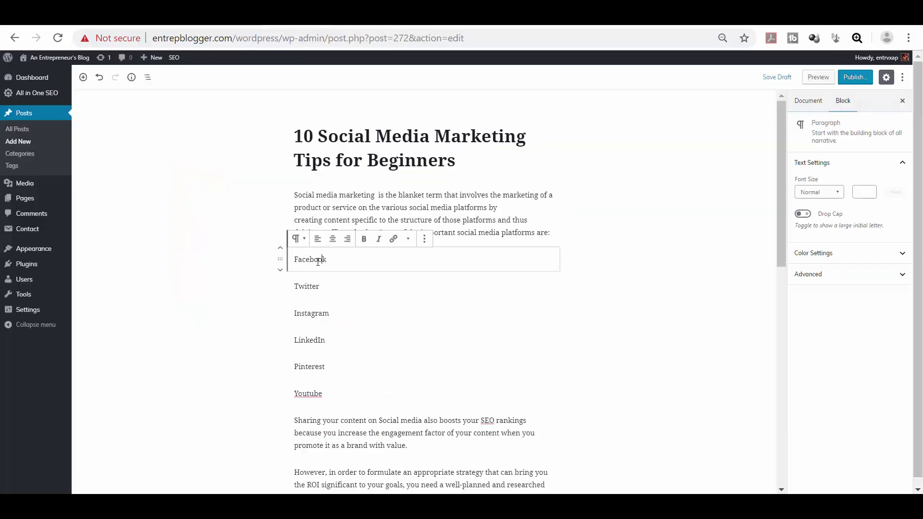
pyautogui.click(296, 239)
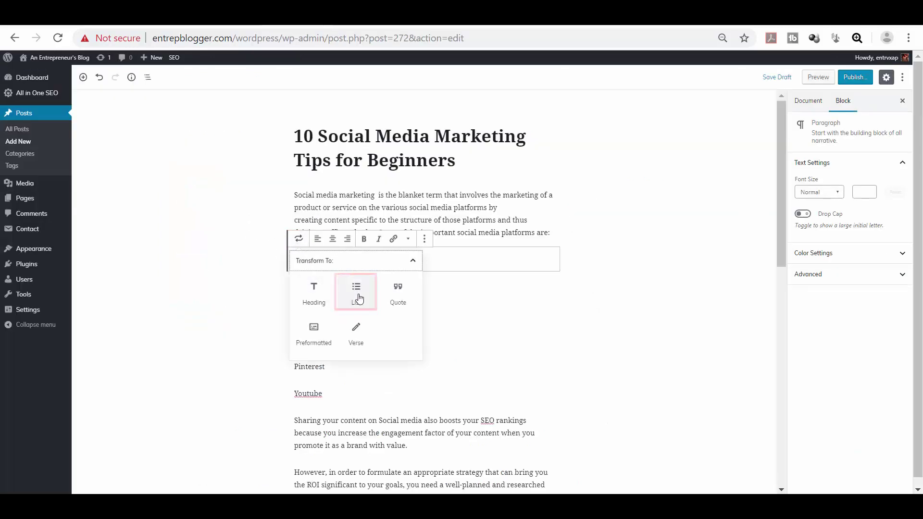
pyautogui.click(358, 298)
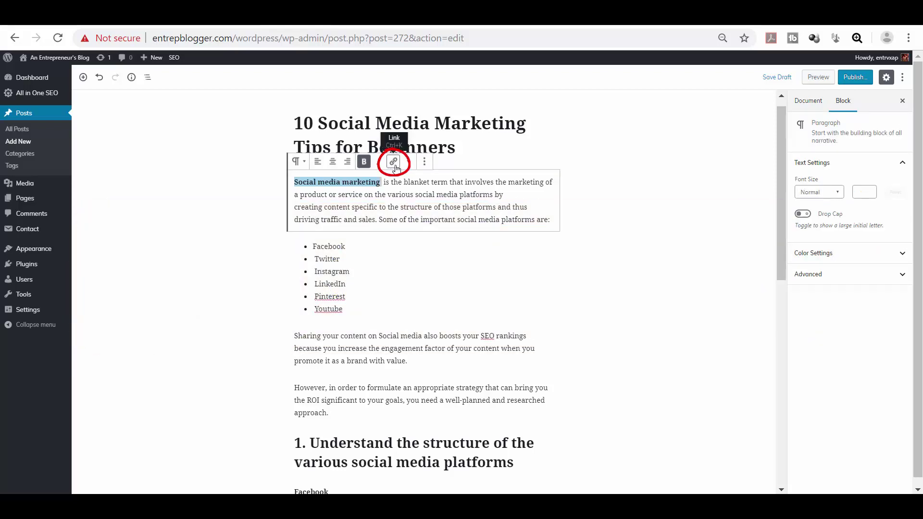
# Step: Link 'Social media marketing' to the Search Engine Land guide; bold 'SEO' and link it to Yoast
pyautogui.click(394, 164)
pyautogui.hotkey('ctrl', 'v')
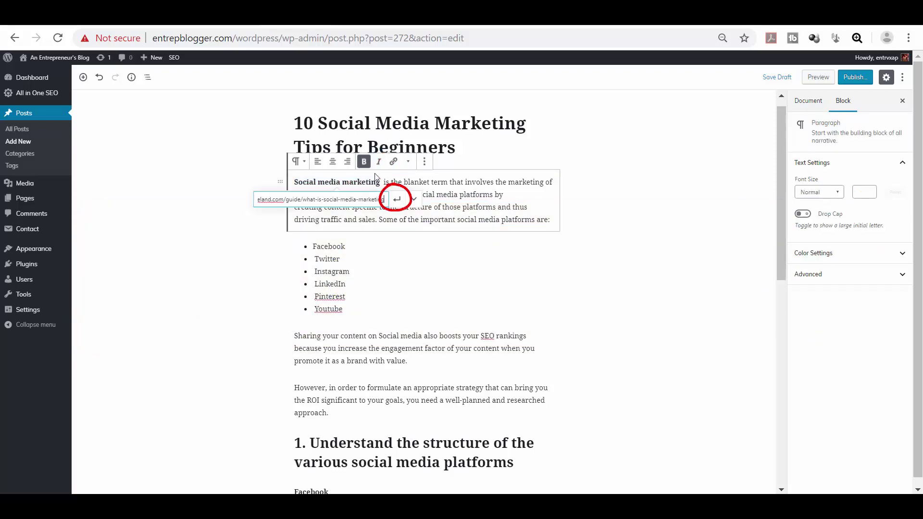
pyautogui.click(397, 200)
pyautogui.doubleClick(487, 336)
pyautogui.click(364, 315)
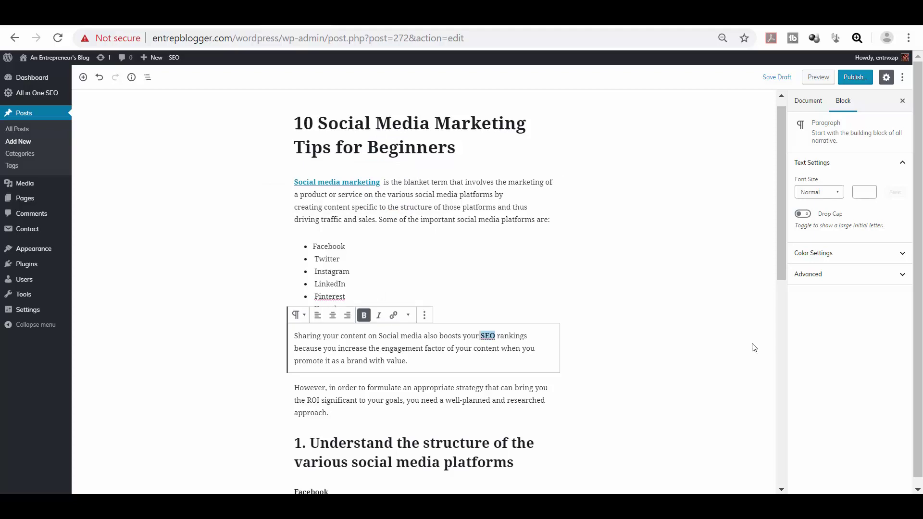
pyautogui.click(393, 315)
pyautogui.write('https://yoast.com/seo-friendly-blog-post')
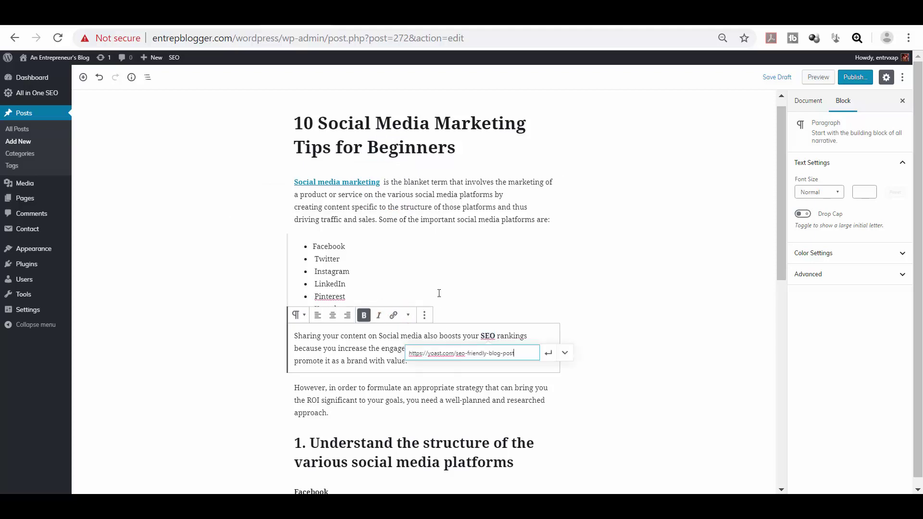
pyautogui.click(548, 354)
# Step: Preview the post and test both the Social media marketing and SEO links
pyautogui.click(582, 331)
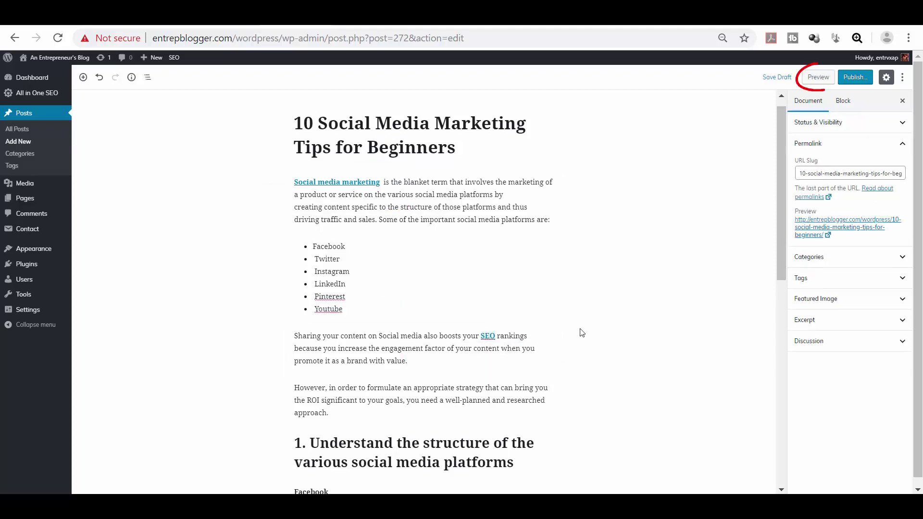
pyautogui.click(817, 78)
pyautogui.scroll(-1, 862, 240)
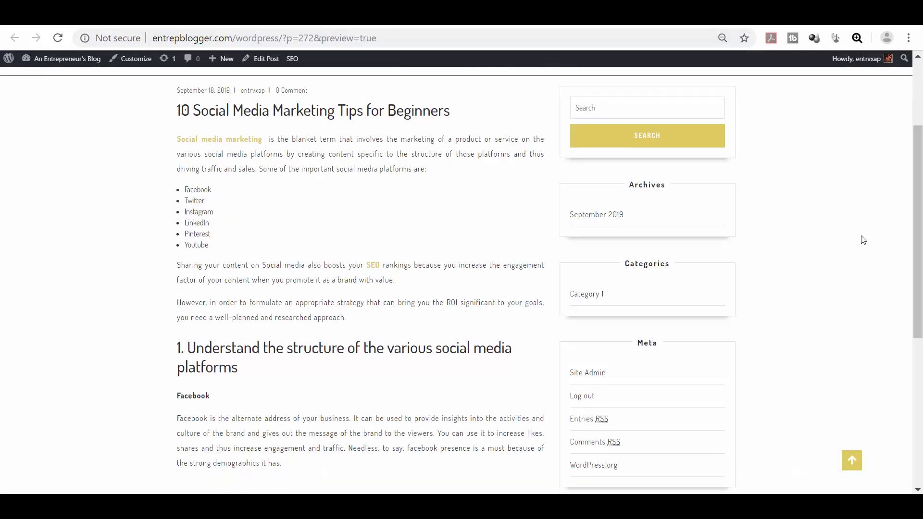
pyautogui.click(253, 145)
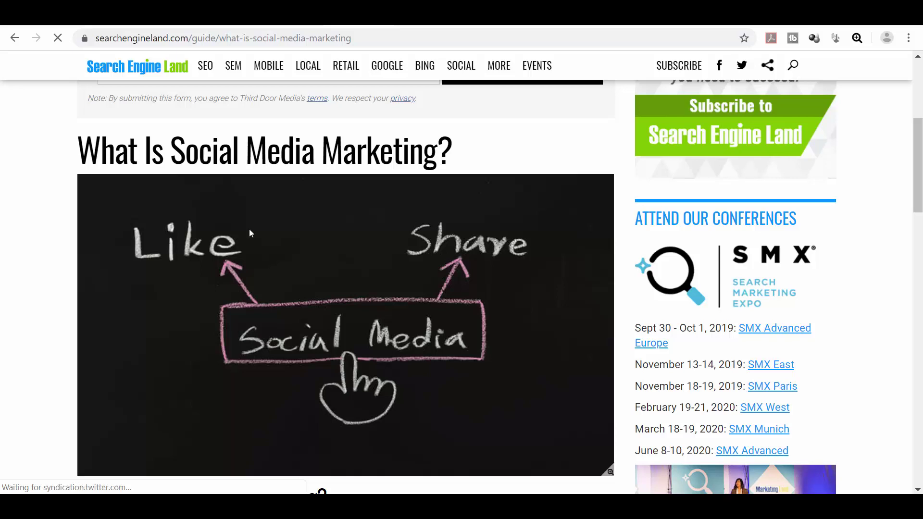
pyautogui.click(14, 38)
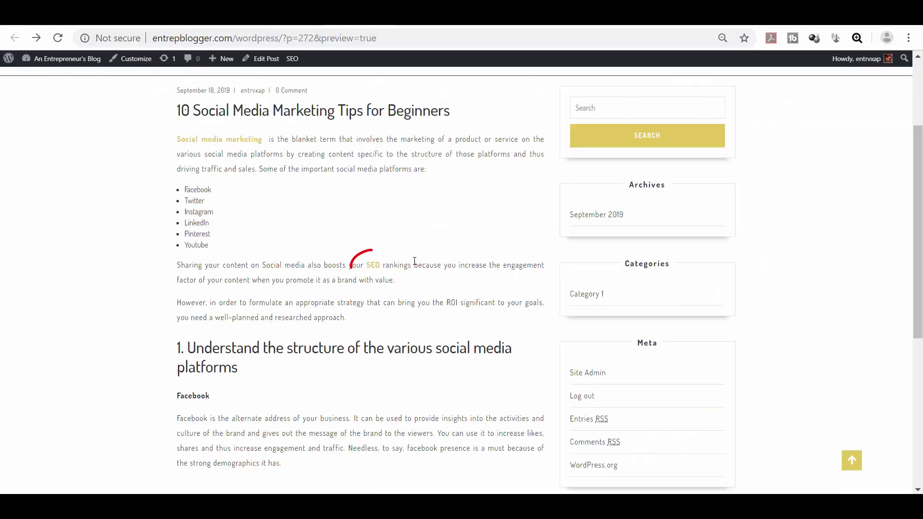
pyautogui.click(373, 265)
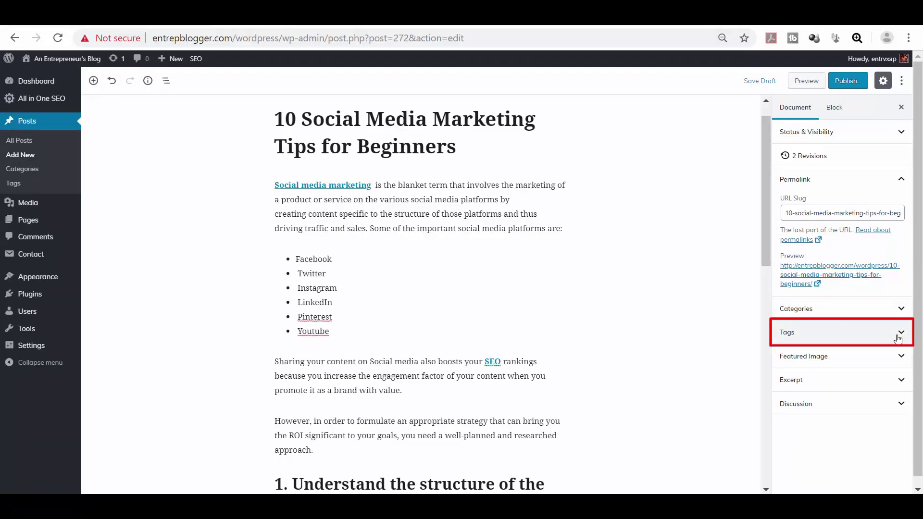
# Step: Add the tag Social Media Marketing, then go to the site's tag management page
pyautogui.click(903, 339)
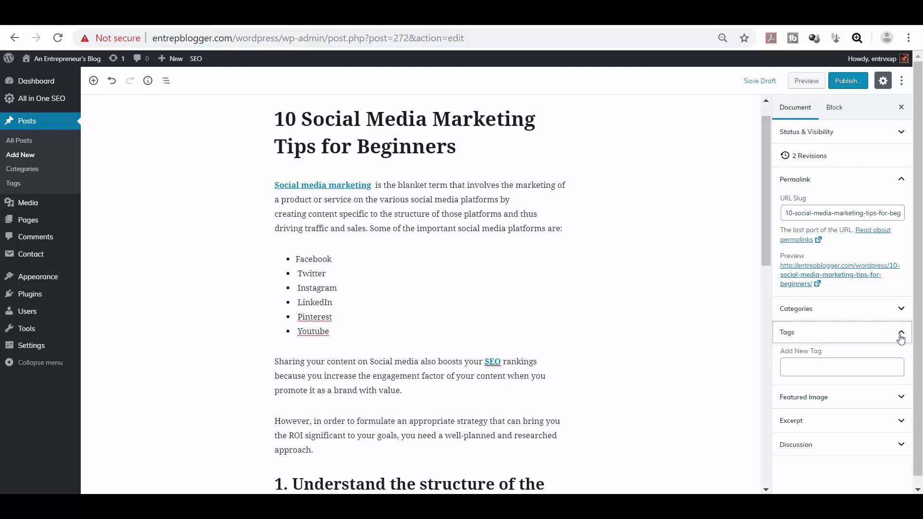
pyautogui.click(883, 367)
pyautogui.write('Social Media Marketing')
pyautogui.press('Return')
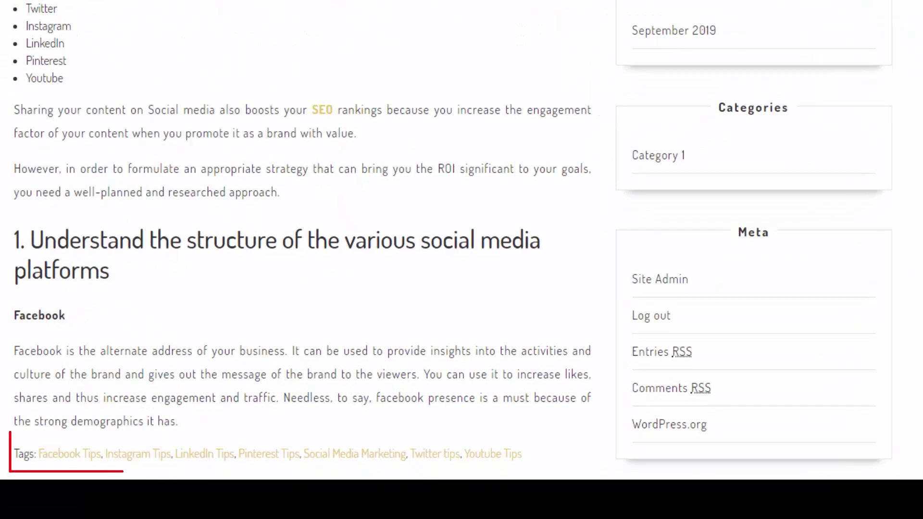
pyautogui.scroll(-1, 308, 241)
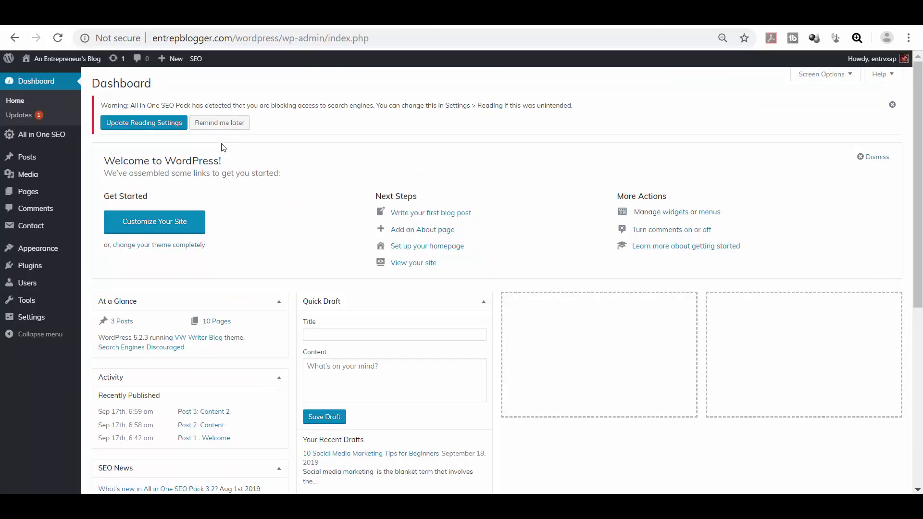
pyautogui.moveTo(38, 157)
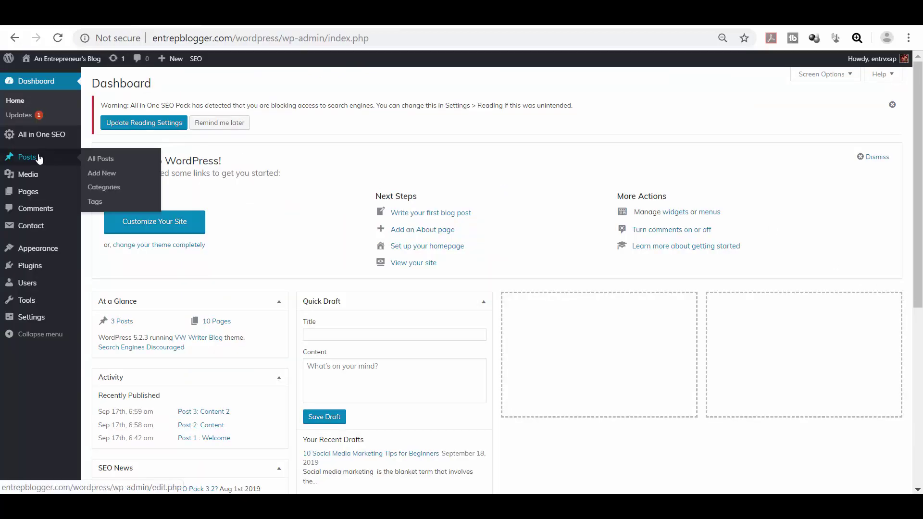
pyautogui.click(153, 207)
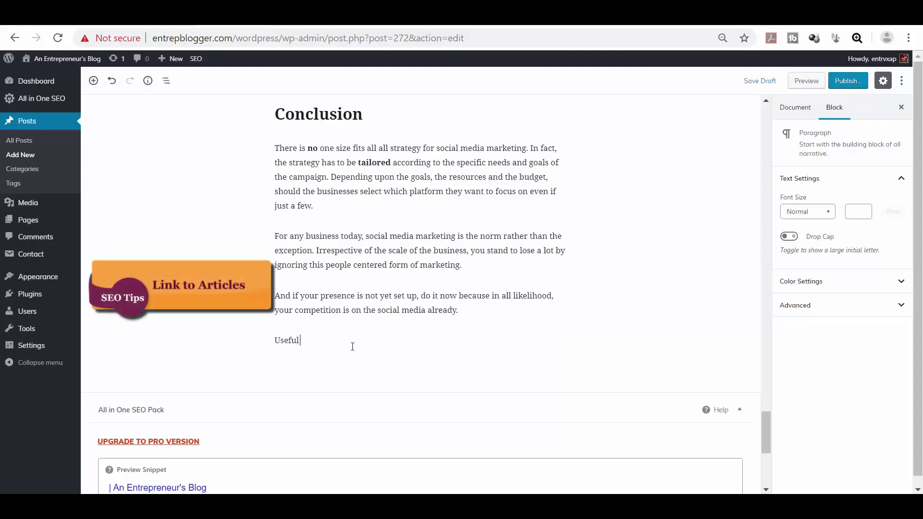
# Step: Add 'Useful Links:' followed by '10 Blog SEO Tips to Search Engine Optimize Your Blog Content', linked to its article
pyautogui.write('Links:')
pyautogui.press('Return')
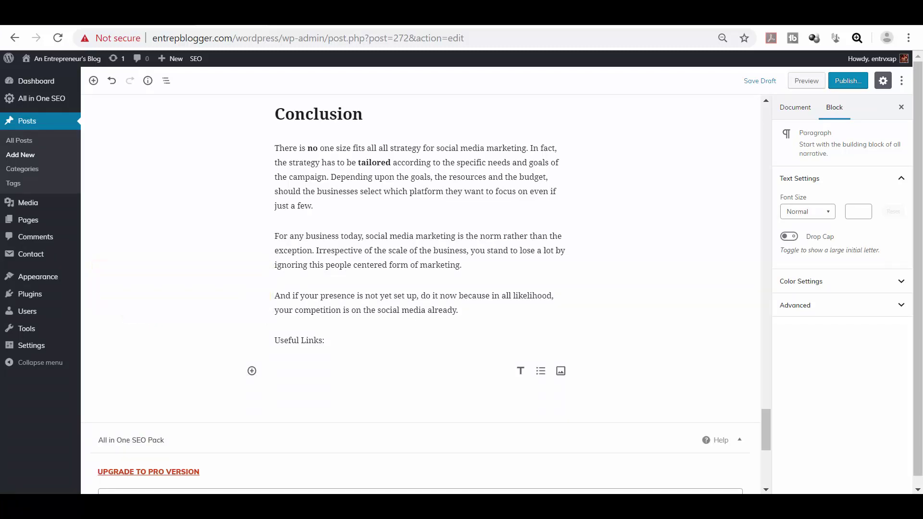
pyautogui.write('10 Blog SEO Tips to Search Engine Optimize Your Blog Content')
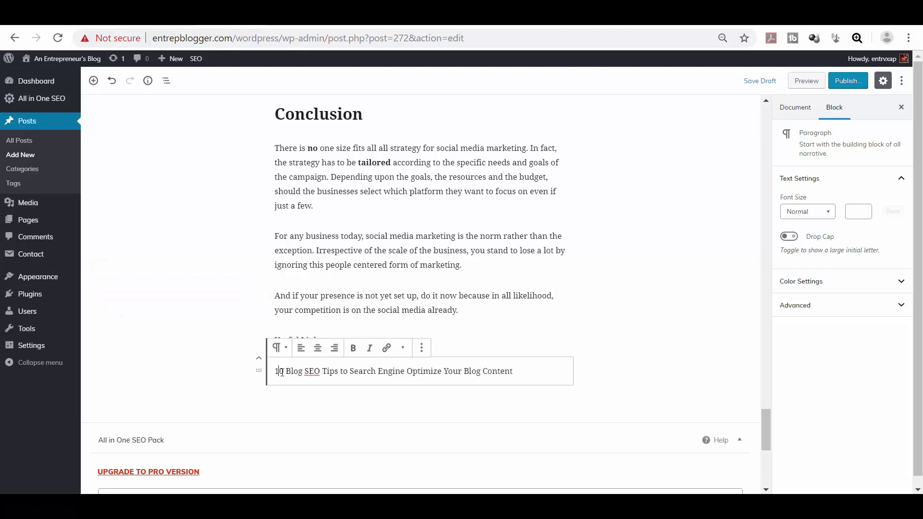
pyautogui.moveTo(513, 372); pyautogui.dragTo(277, 371)
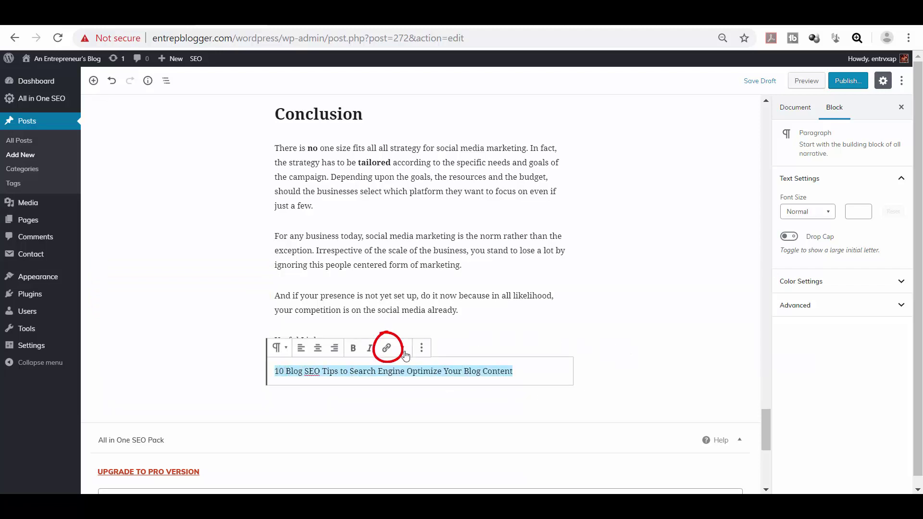
pyautogui.click(386, 347)
pyautogui.write('https://blog.hubspot.com/marketing/blog-search-engine-optimization')
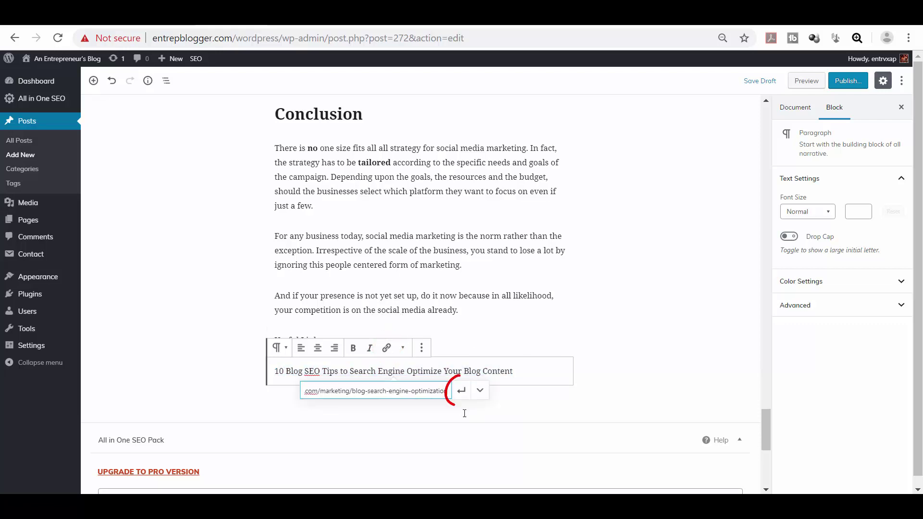
pyautogui.click(462, 390)
# Step: Preview the post, scroll to Useful Links and open the linked article to check it
pyautogui.click(583, 361)
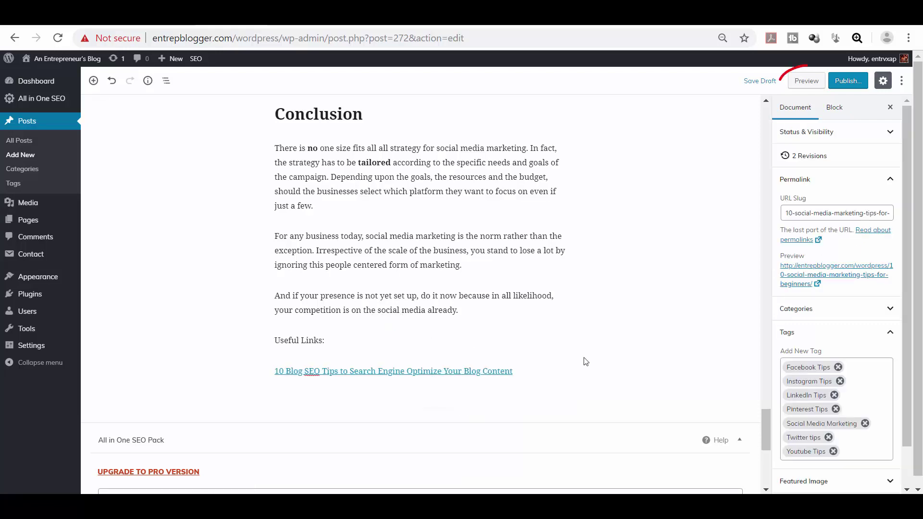
pyautogui.click(807, 80)
pyautogui.scroll(-20, 498, 310)
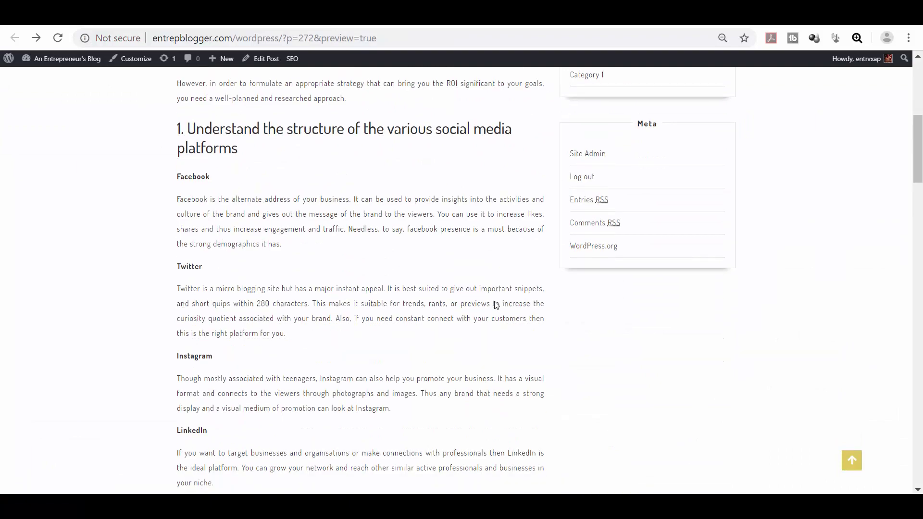
pyautogui.scroll(-20, 496, 302)
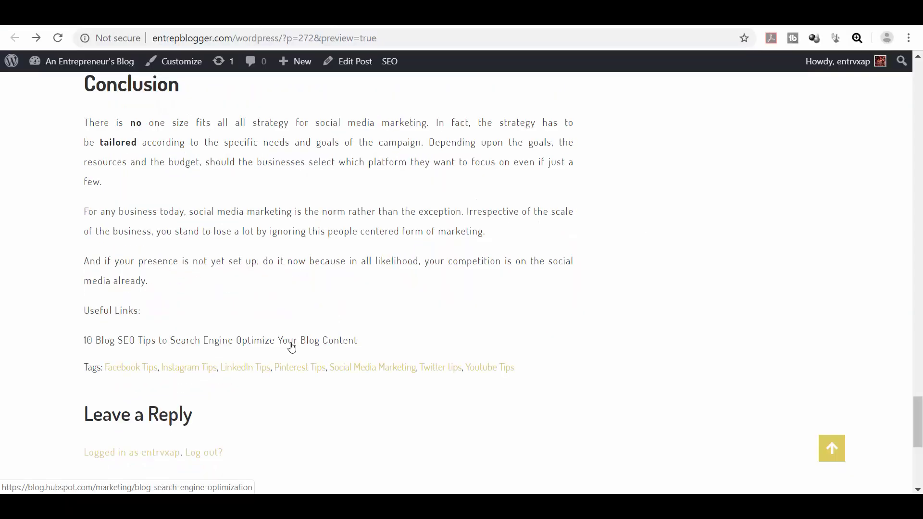
pyautogui.click(292, 342)
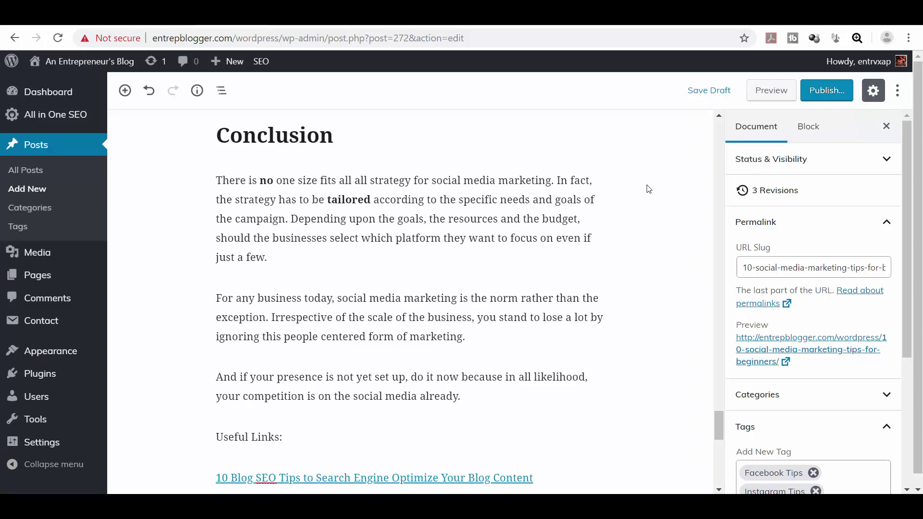
# Step: Insert the twitter-292988_1280.jpg photo in an image block directly below the post title
pyautogui.hotkey('ctrl', '-')
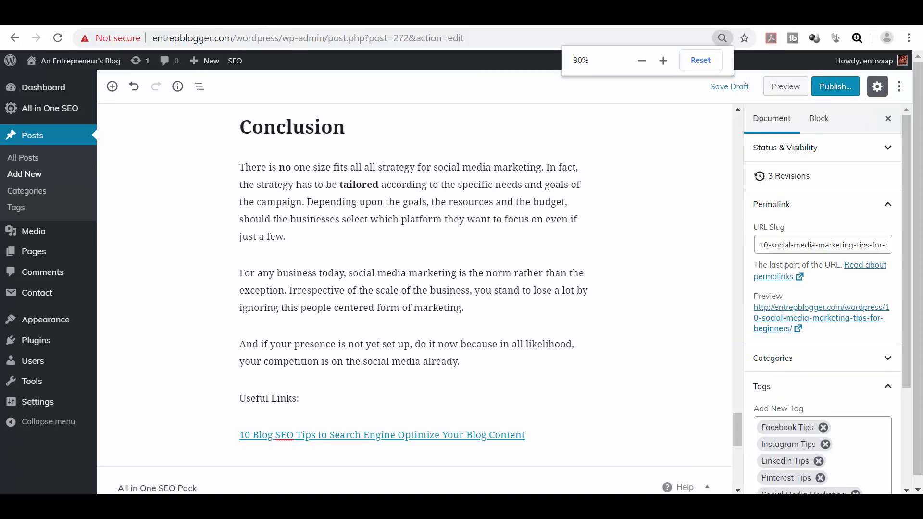
pyautogui.hotkey('ctrl', 'Home')
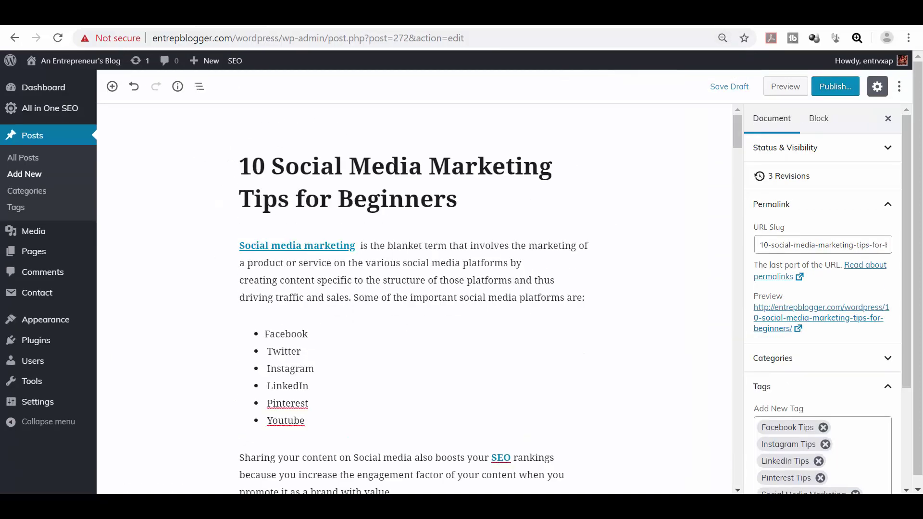
pyautogui.click(513, 199)
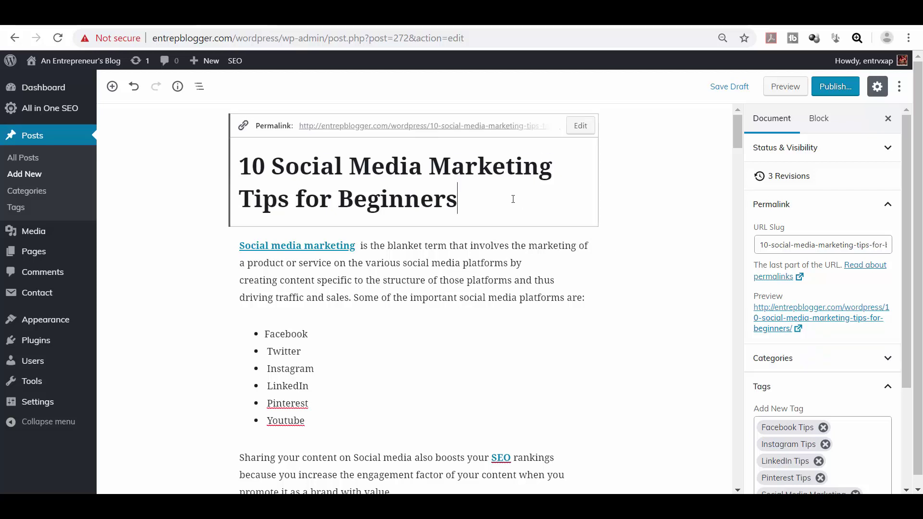
pyautogui.press('Return')
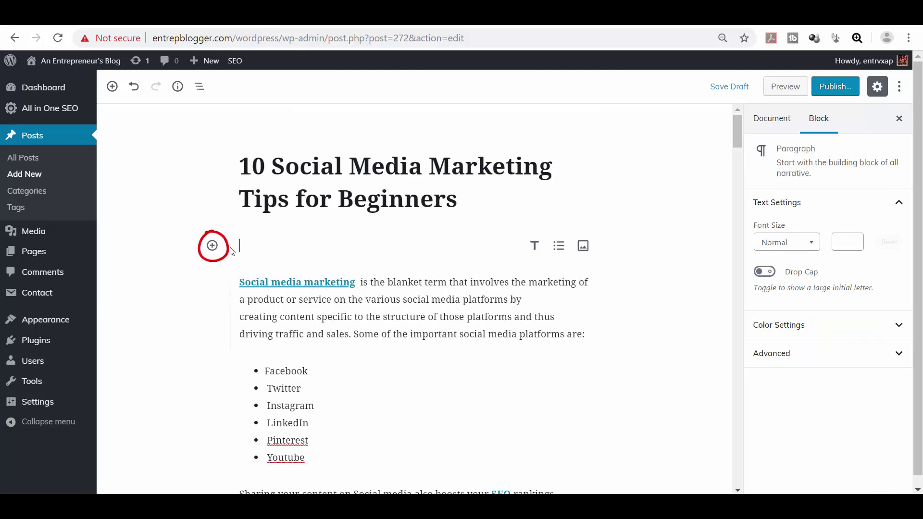
pyautogui.click(215, 249)
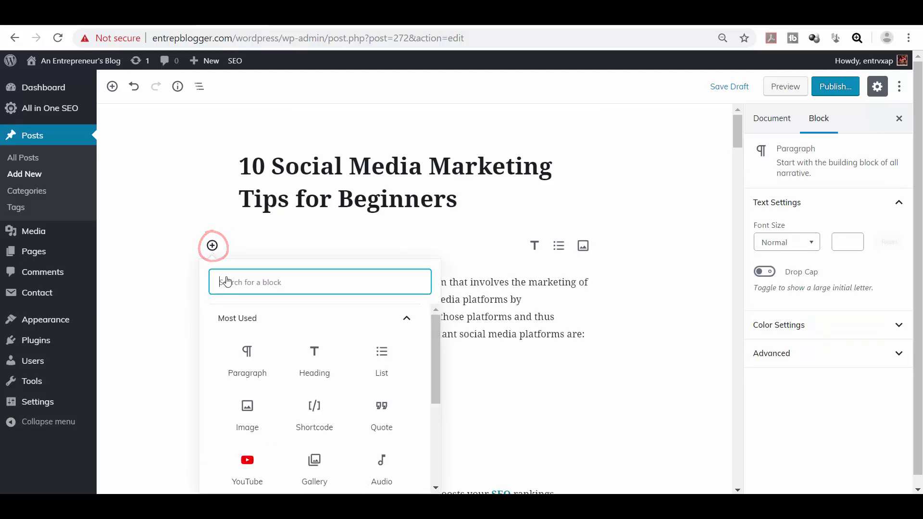
pyautogui.click(264, 426)
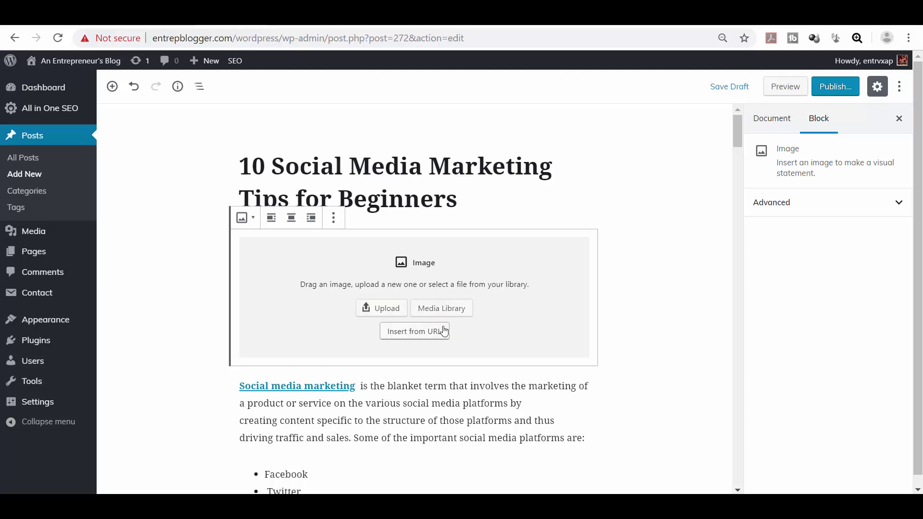
pyautogui.click(379, 308)
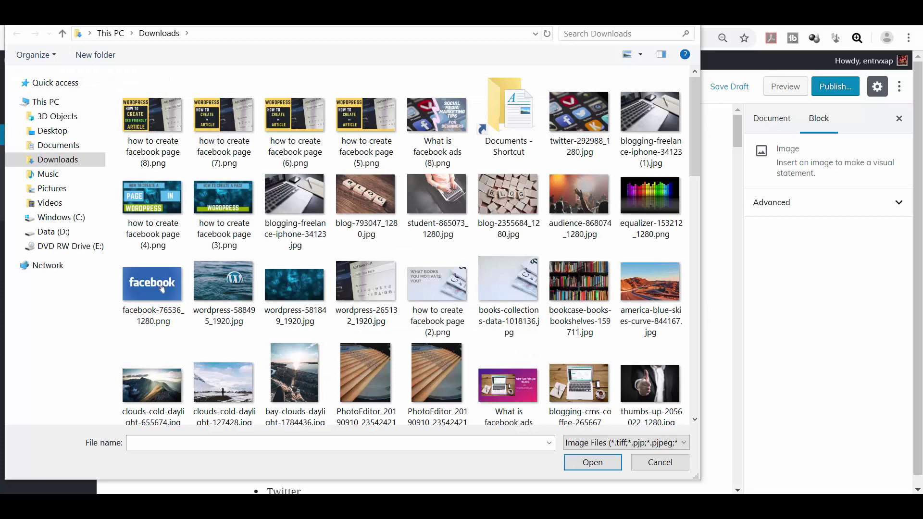
pyautogui.click(602, 466)
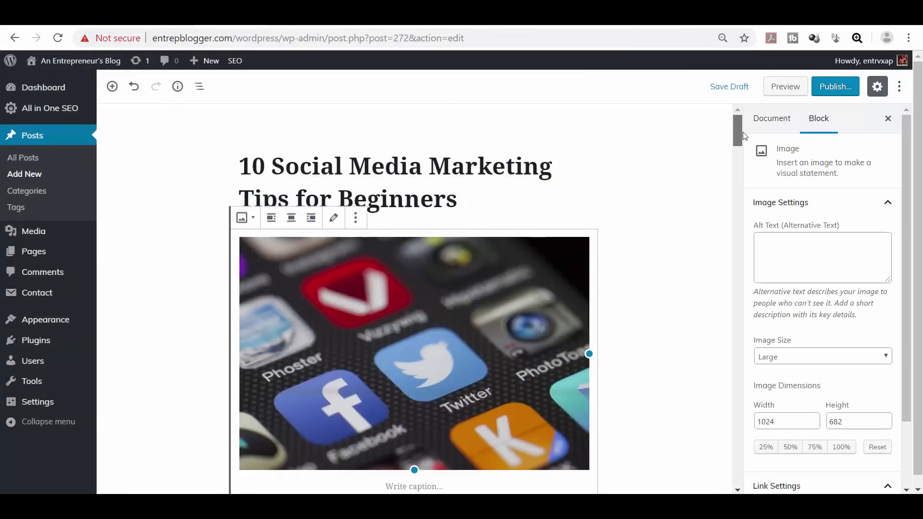
# Step: Set the 'Social Media Marketing Tips for Beginners' graphic as featured image, with pasted alt text
pyautogui.click(684, 150)
pyautogui.scroll(-1, 683, 150)
pyautogui.click(887, 387)
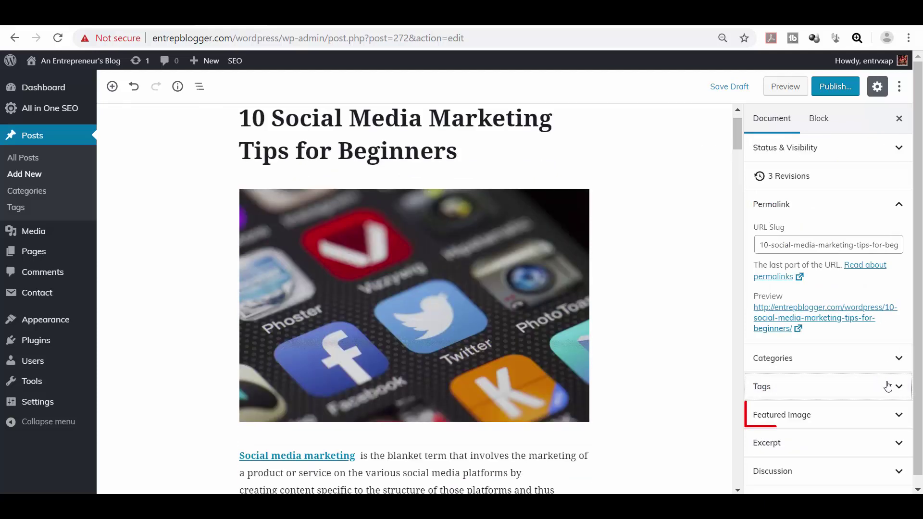
pyautogui.click(898, 415)
pyautogui.click(877, 445)
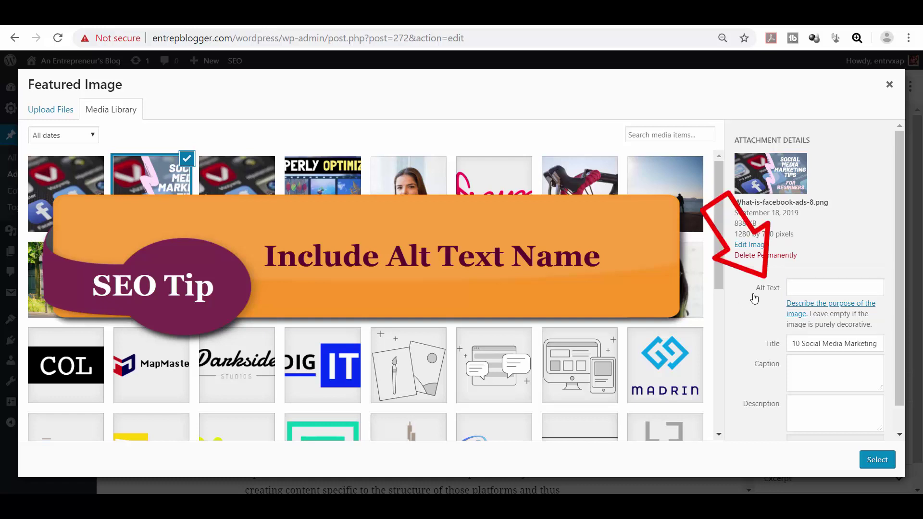
pyautogui.click(790, 285)
pyautogui.write('10 Social Media Marketing Tips')
pyautogui.press('Home')
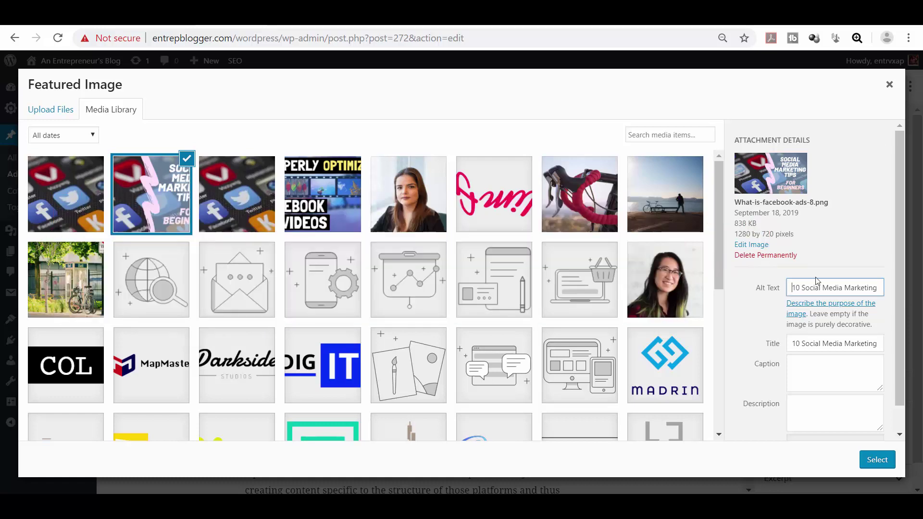
pyautogui.press('Tab')
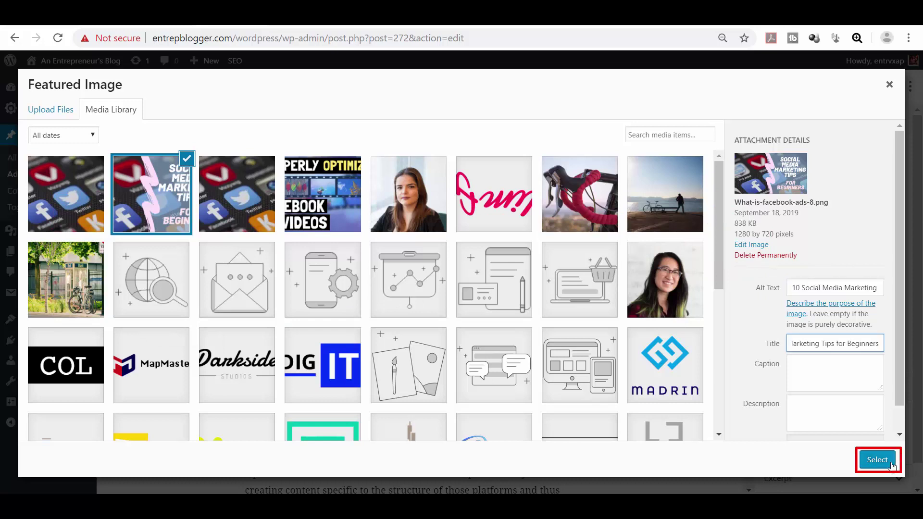
pyautogui.click(878, 460)
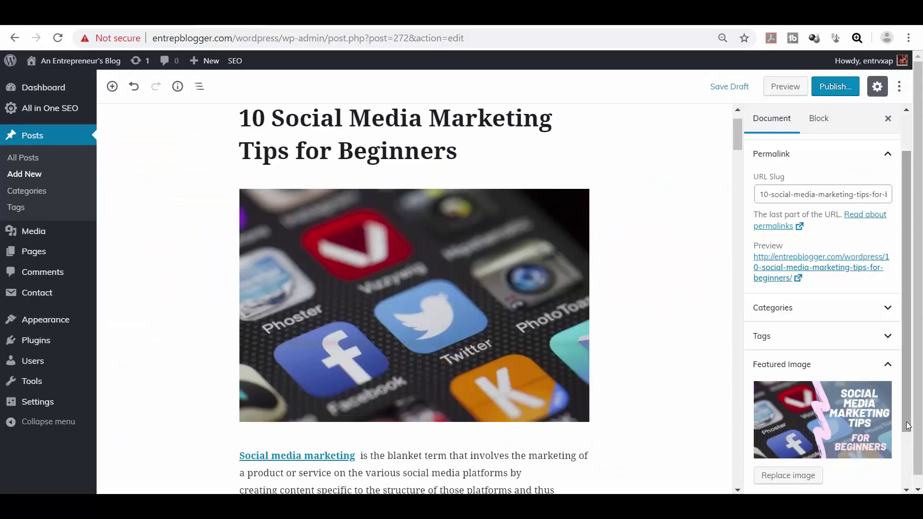
# Step: Preview the post to check the featured image at the top
pyautogui.click(787, 87)
pyautogui.scroll(-4, 921, 114)
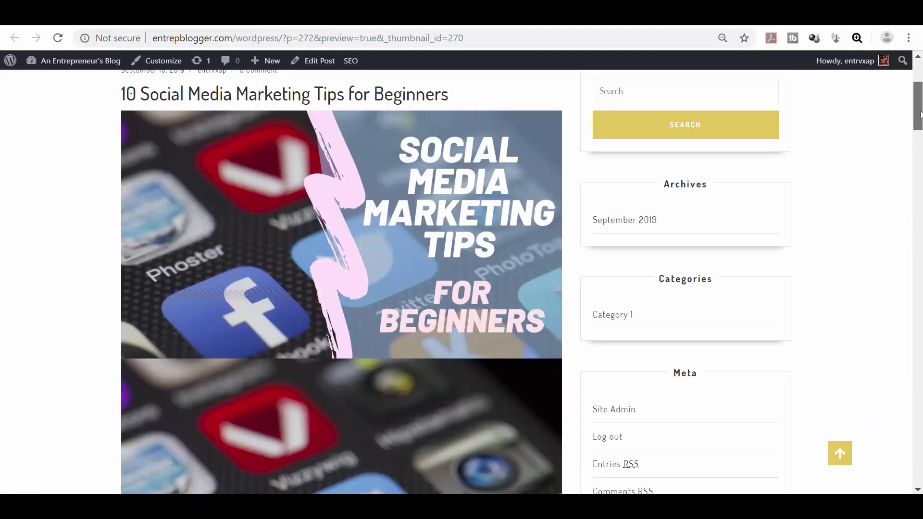
pyautogui.moveTo(920, 115)
pyautogui.mouseDown()
pyautogui.moveTo(920, 141)
pyautogui.moveTo(921, 126)
pyautogui.mouseUp()
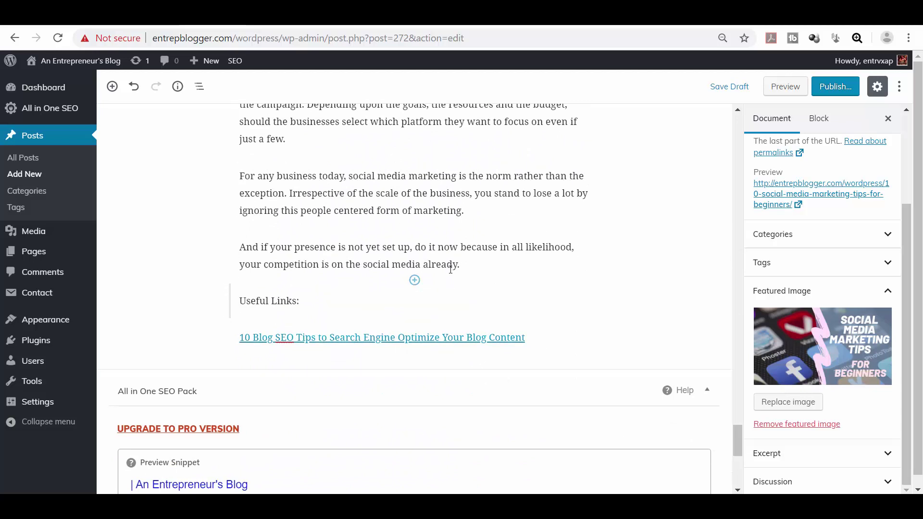
# Step: Embed the pasted YouTube video link after the Conclusion's last paragraph
pyautogui.click(468, 265)
pyautogui.press('Return')
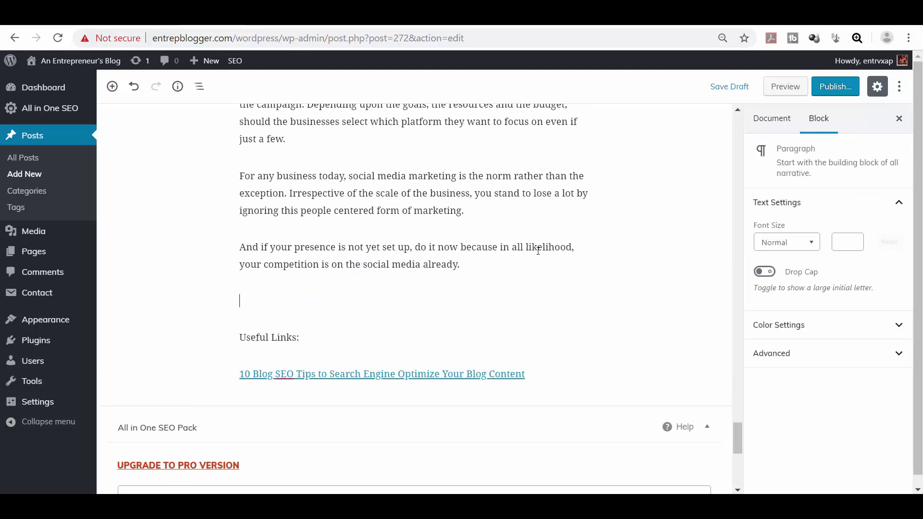
pyautogui.click(212, 301)
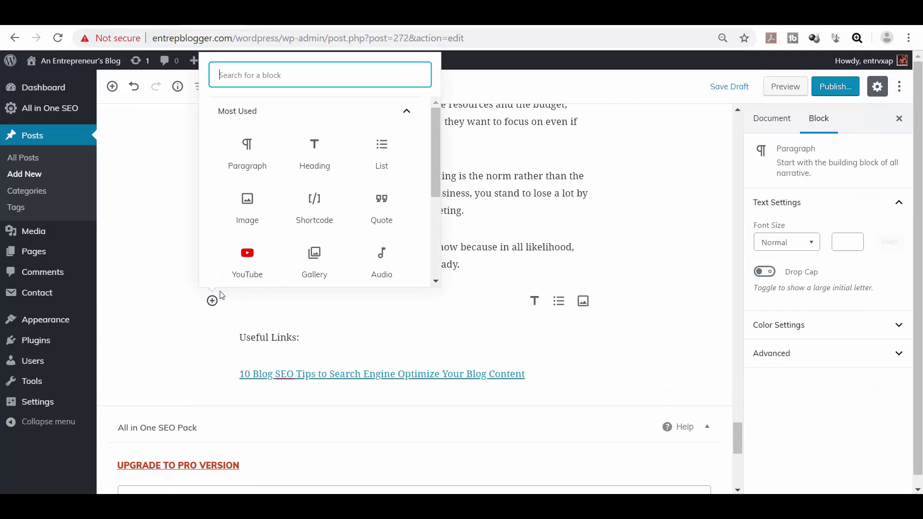
pyautogui.click(408, 113)
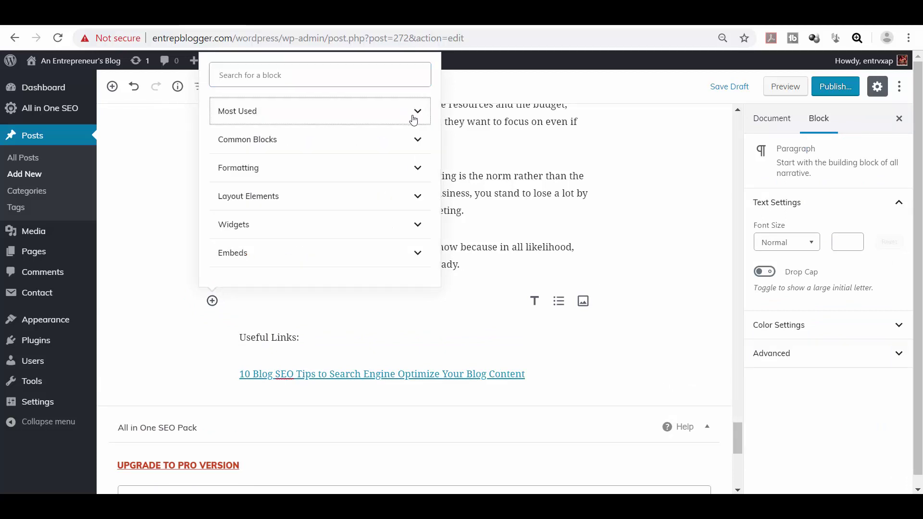
pyautogui.click(416, 252)
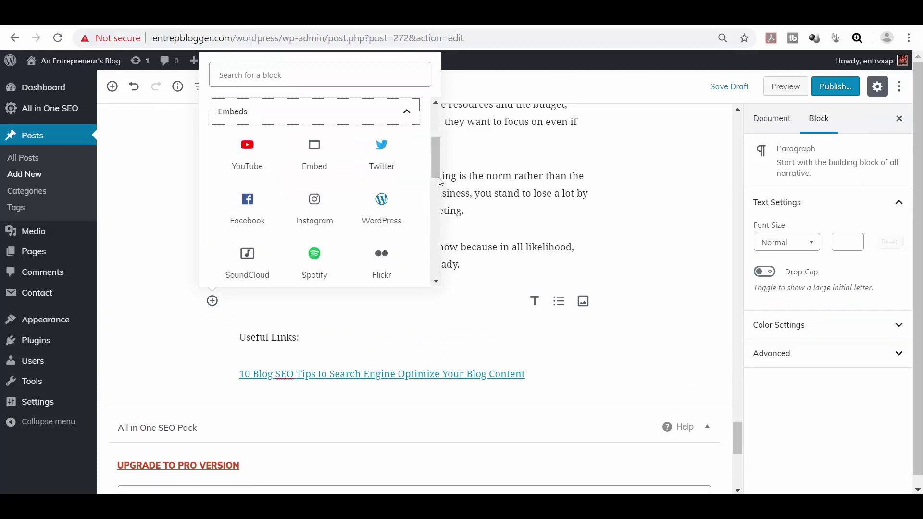
pyautogui.moveTo(438, 179); pyautogui.dragTo(255, 171)
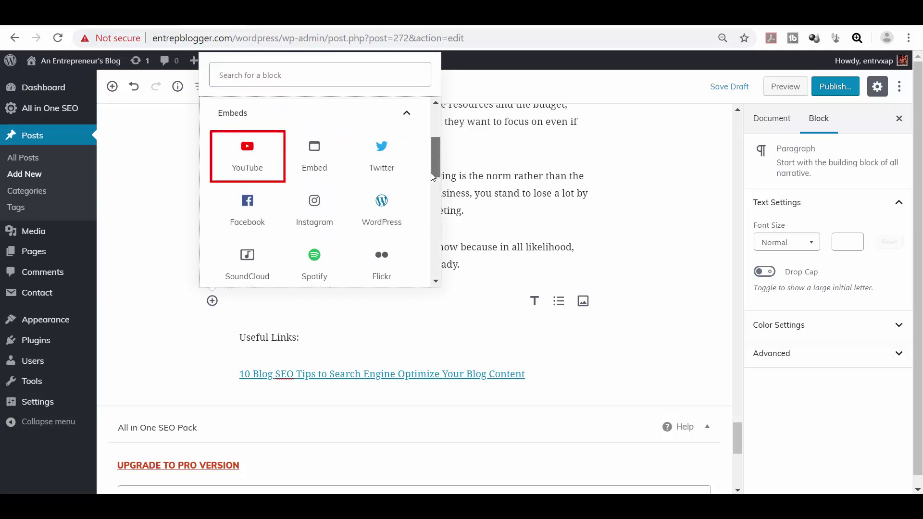
pyautogui.click(257, 173)
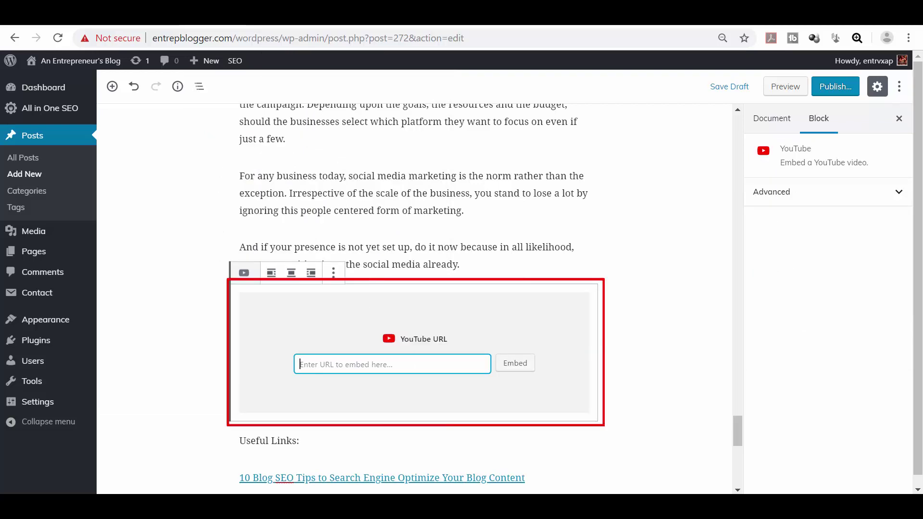
pyautogui.write('https://www.youtube.com/watch?v=uo84jUnKcwI')
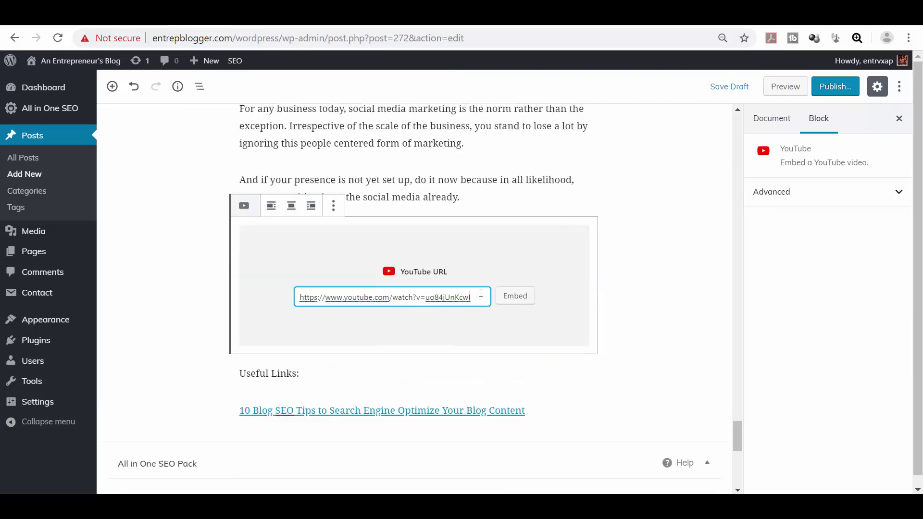
pyautogui.click(529, 304)
# Step: Caption the video '10 Social Media Marketing Tips for Beginners'
pyautogui.scroll(-1, 703, 387)
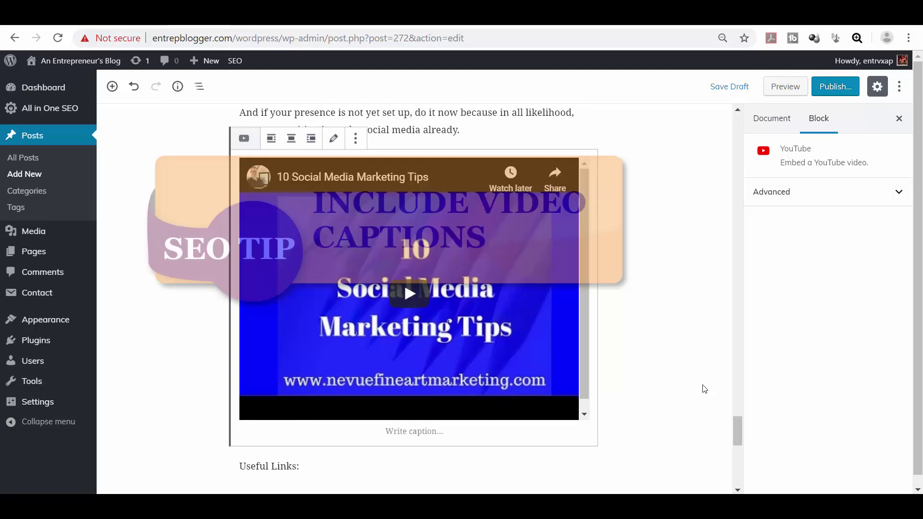
pyautogui.click(503, 428)
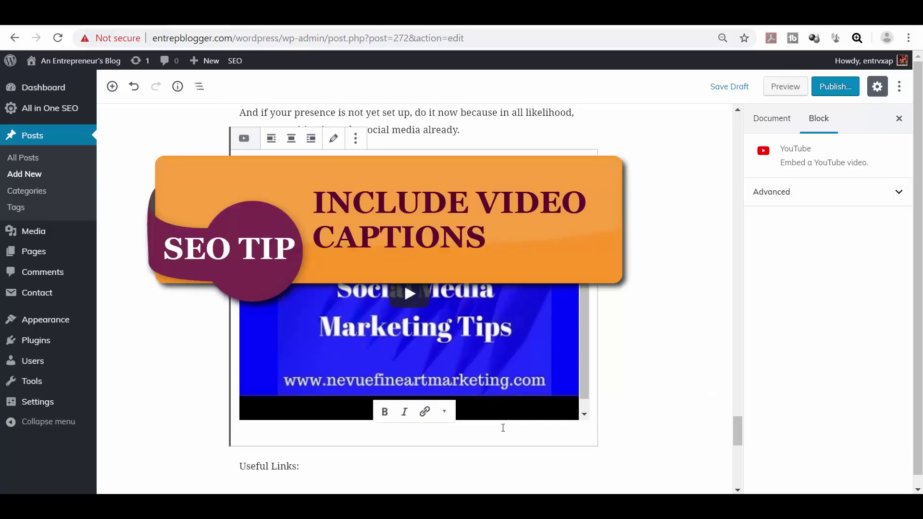
pyautogui.write('10 Social Media Marketing Tips for Beginne')
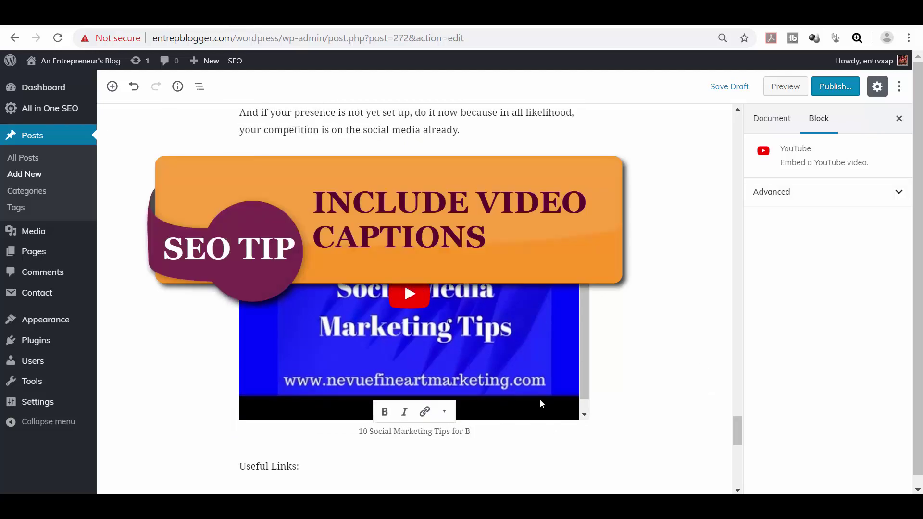
pyautogui.write('rs')
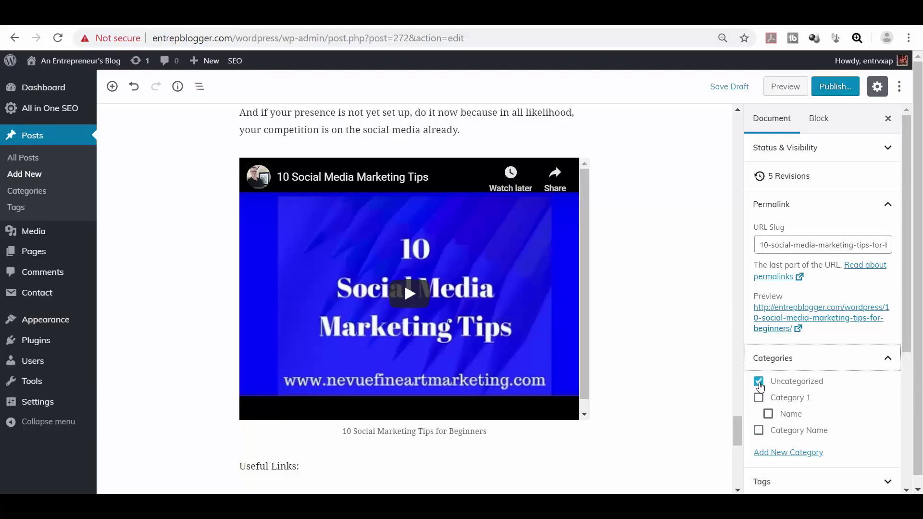
# Step: Create a new 'Social Media' category and assign it to the post
pyautogui.click(785, 453)
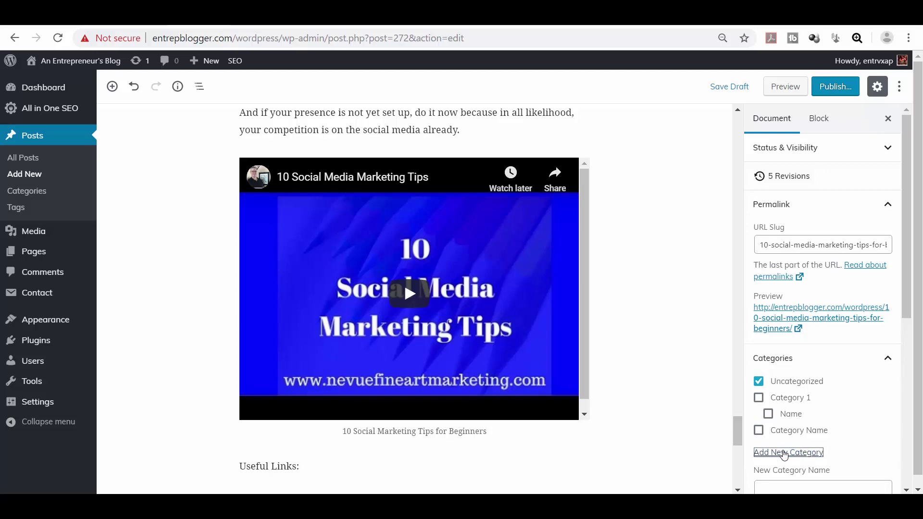
pyautogui.write('Social Media')
pyautogui.click(795, 478)
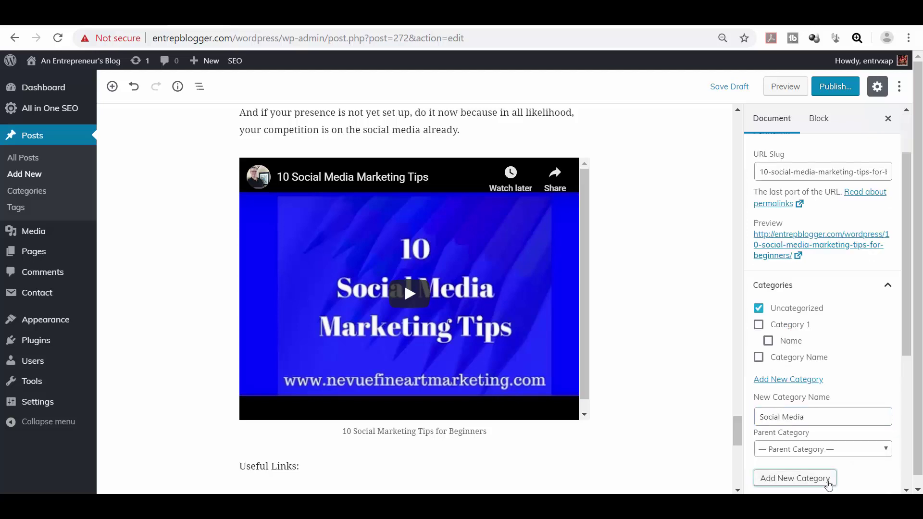
# Step: Preview the post, scroll through it, and return to the editor
pyautogui.click(786, 86)
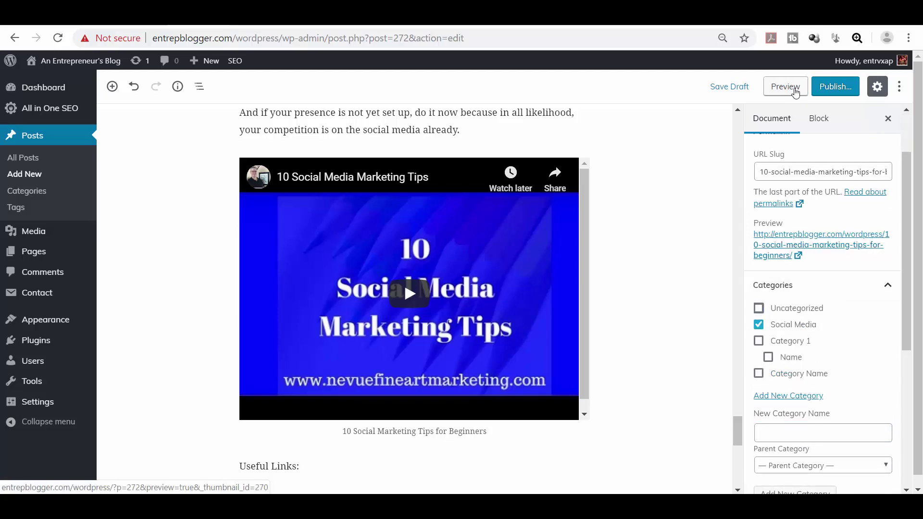
pyautogui.scroll(-2, 918, 102)
pyautogui.scroll(-2, 918, 102)
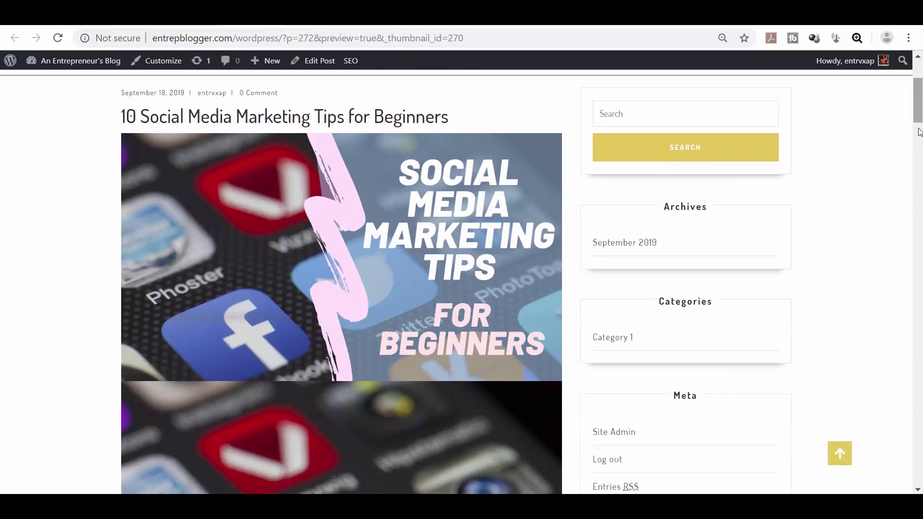
pyautogui.hotkey('ctrl', 'w')
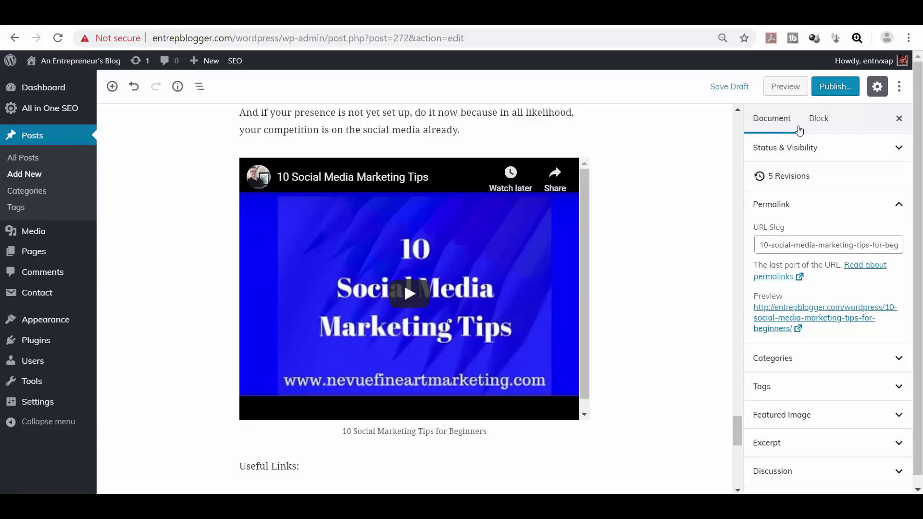
# Step: Confirm Public visibility and publish the post
pyautogui.click(894, 148)
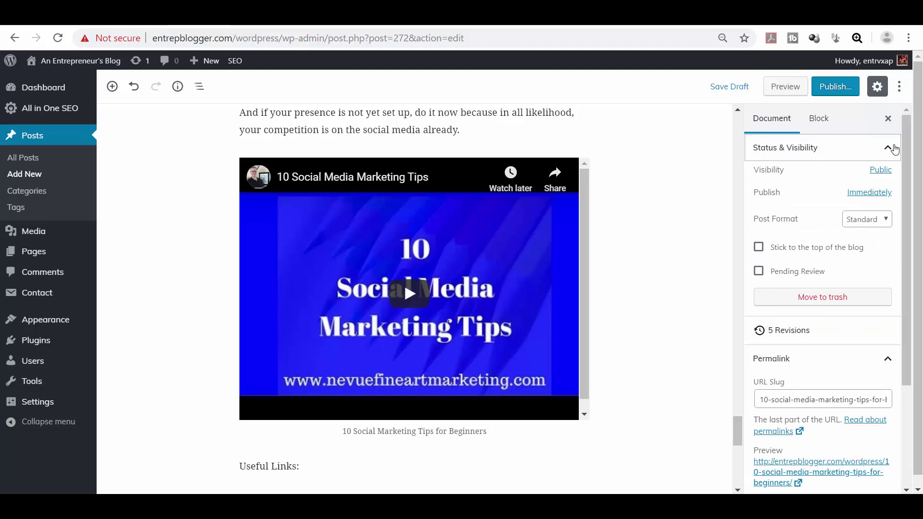
pyautogui.click(889, 172)
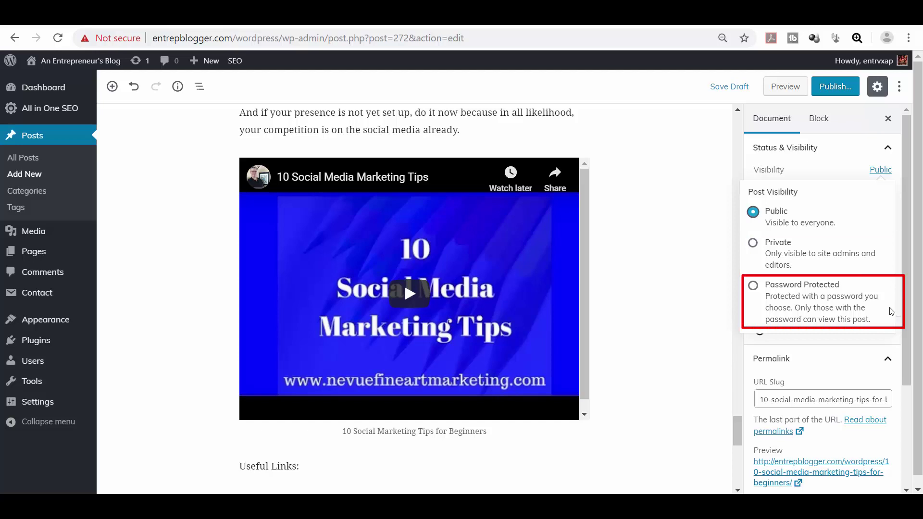
pyautogui.click(879, 171)
pyautogui.click(835, 87)
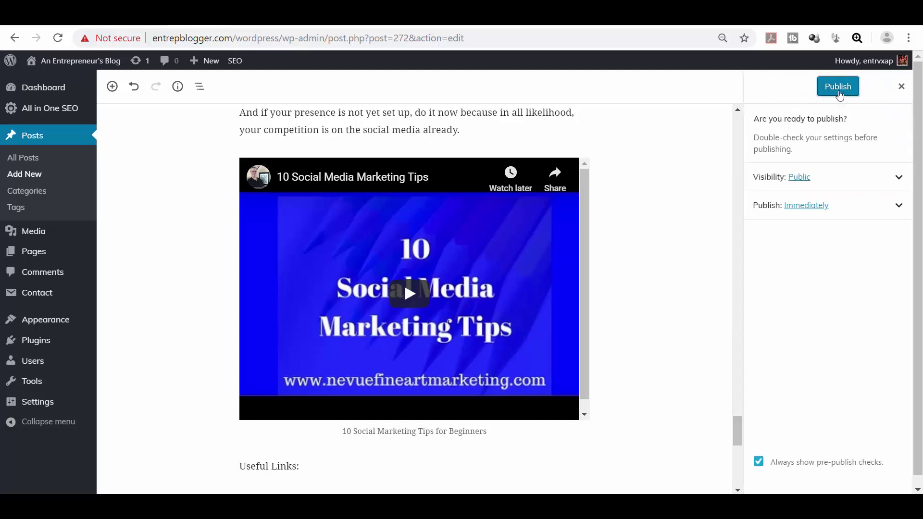
pyautogui.click(838, 85)
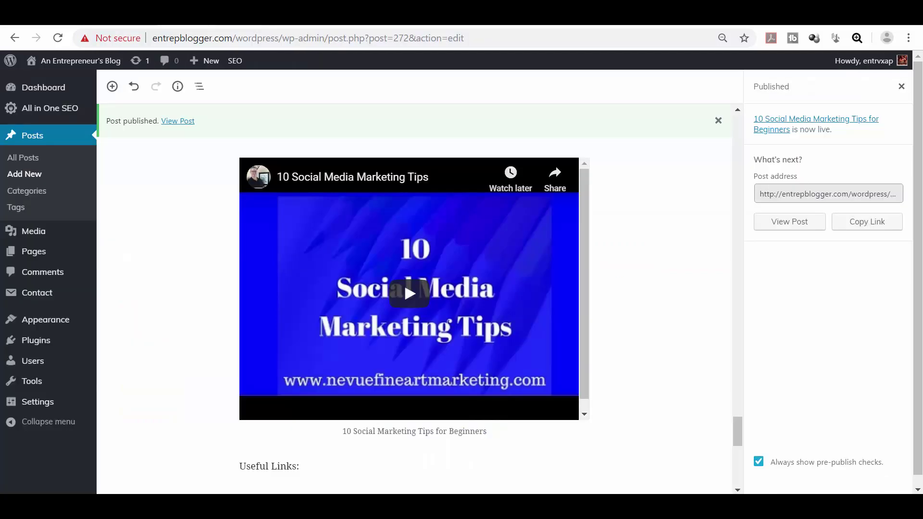
# Step: Change the publish date to Sep 20, 2019, 9:27 AM and update to schedule the post
pyautogui.click(136, 92)
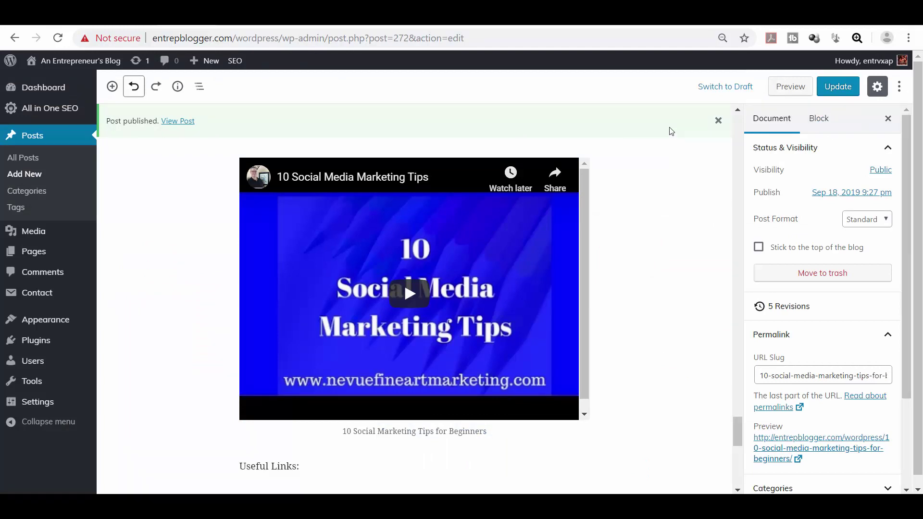
pyautogui.click(879, 195)
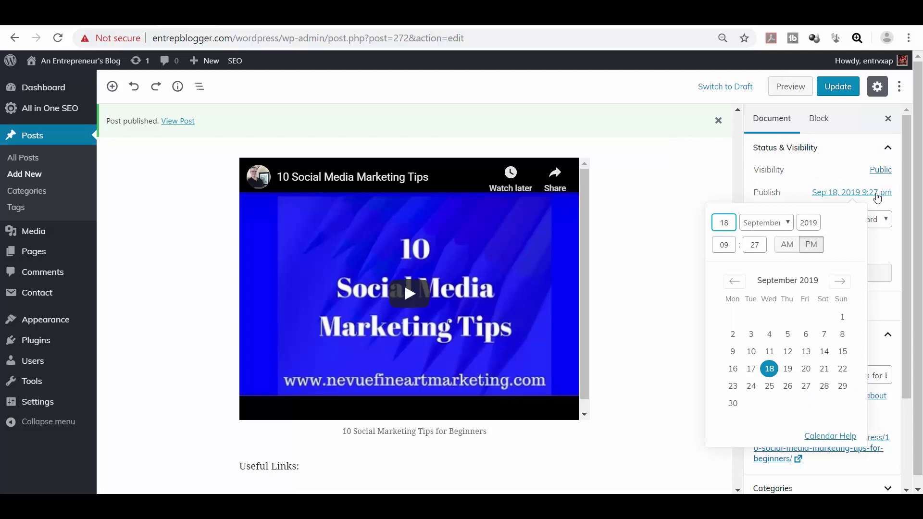
pyautogui.moveTo(733, 219); pyautogui.dragTo(713, 225)
pyautogui.write('20')
pyautogui.click(788, 244)
pyautogui.click(853, 197)
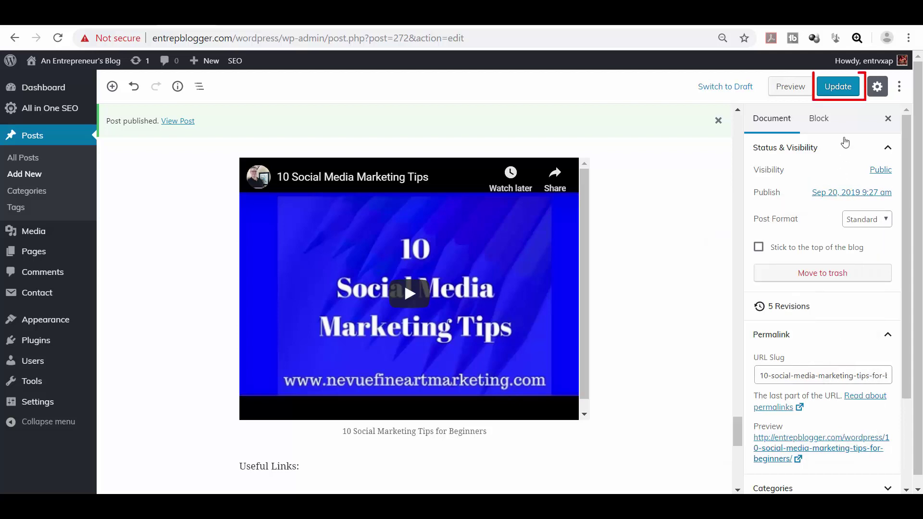
pyautogui.click(838, 87)
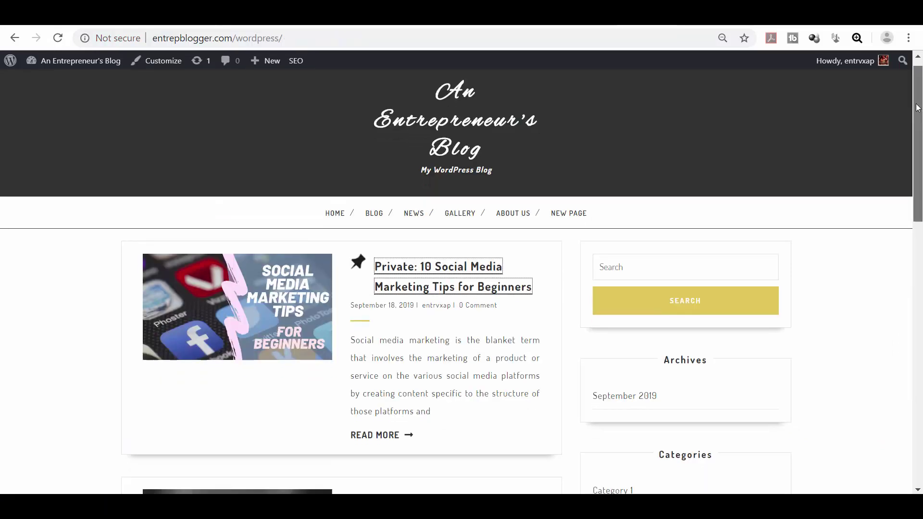
# Step: Scroll through the blog front page, then search YouTube for 'Teknikforce'
pyautogui.scroll(-2, 911, 138)
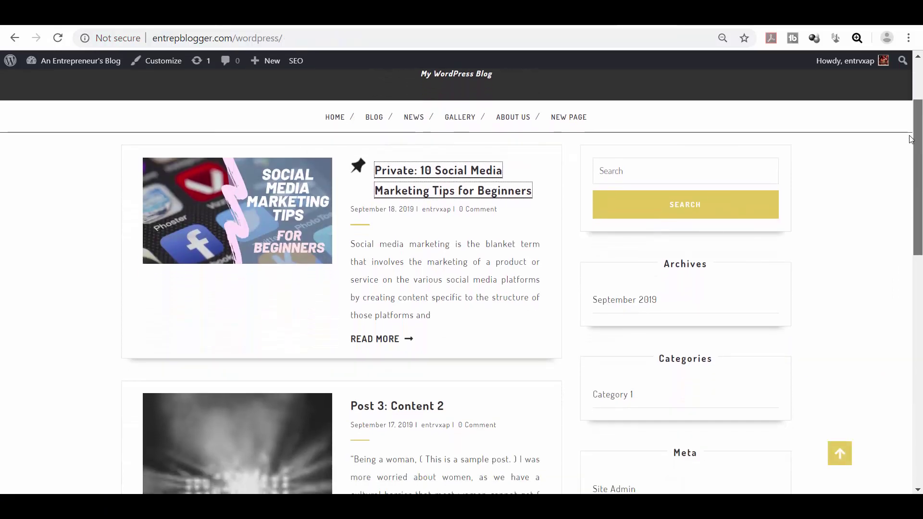
pyautogui.scroll(-1, 910, 139)
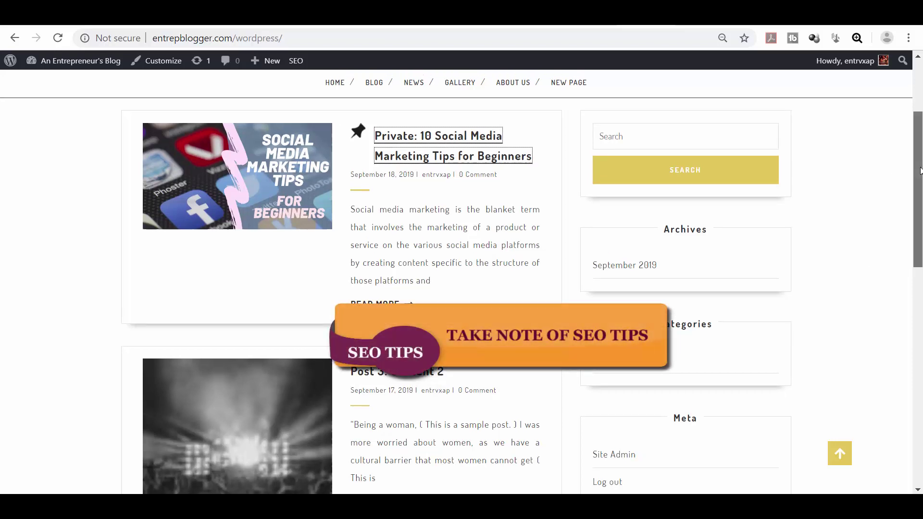
pyautogui.moveTo(918, 171); pyautogui.dragTo(919, 233)
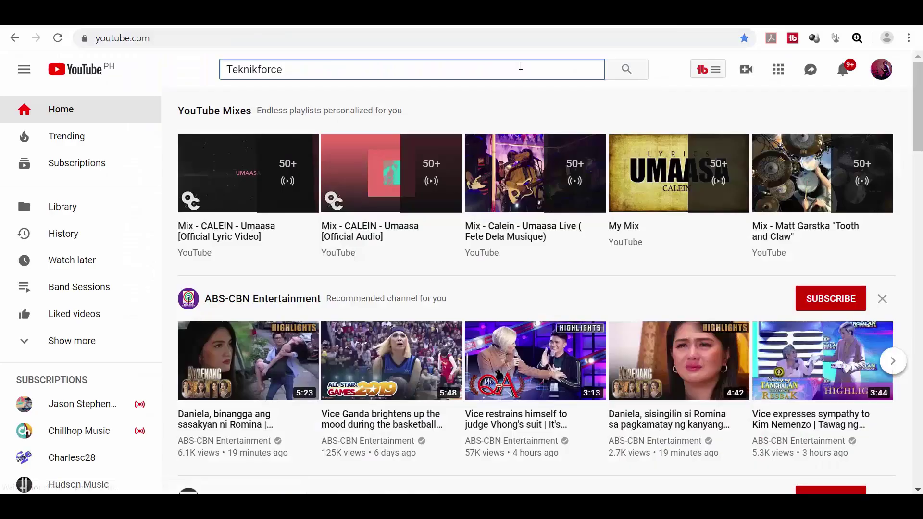
pyautogui.press('Return')
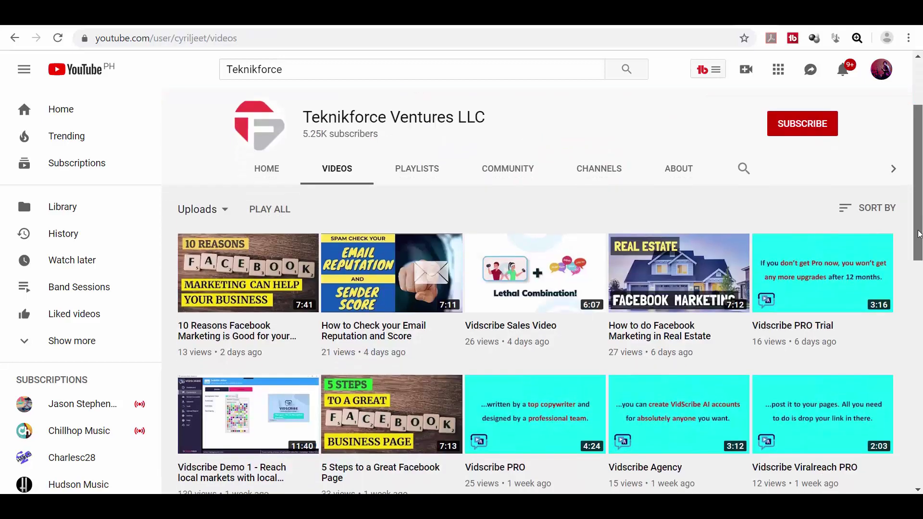
# Step: Scroll through the Teknikforce Ventures LLC channel's Videos page
pyautogui.moveTo(920, 235); pyautogui.dragTo(919, 314)
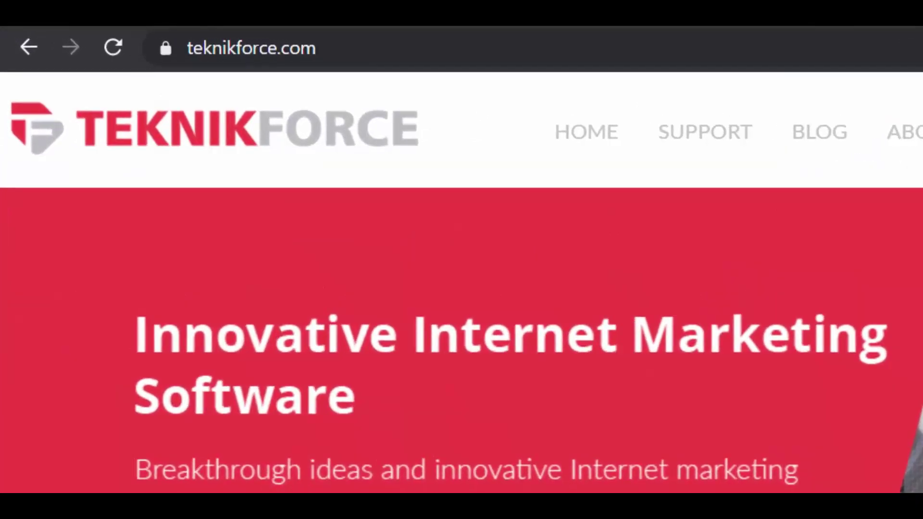
pyautogui.scroll(-4, 462, 289)
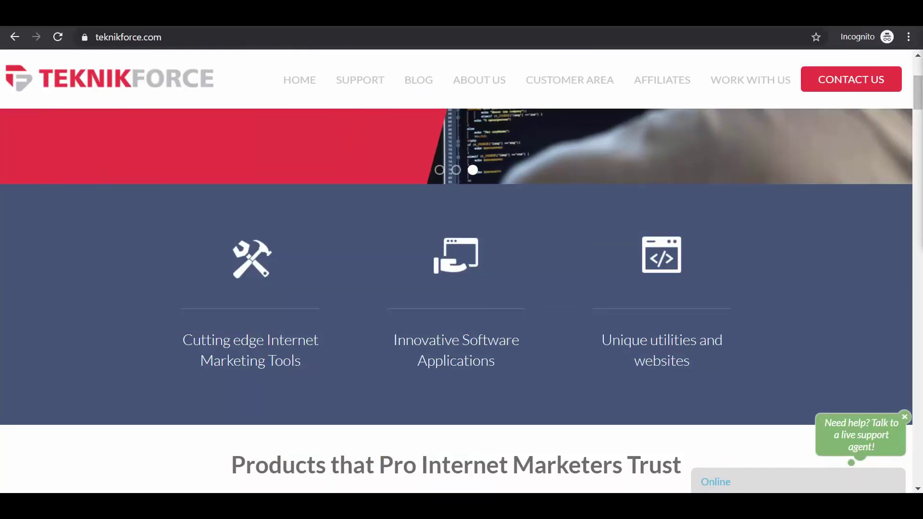
pyautogui.scroll(-7, 855, 311)
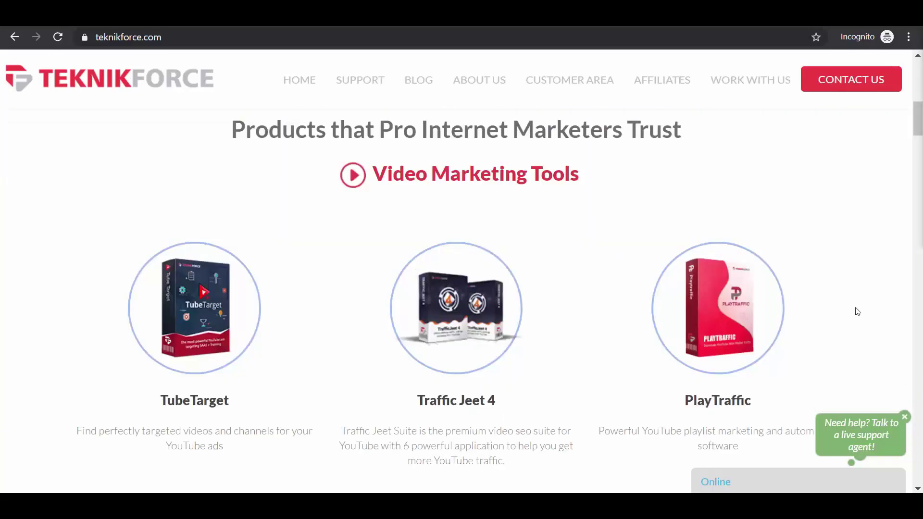
pyautogui.scroll(-8, 845, 274)
pyautogui.scroll(-12, 846, 273)
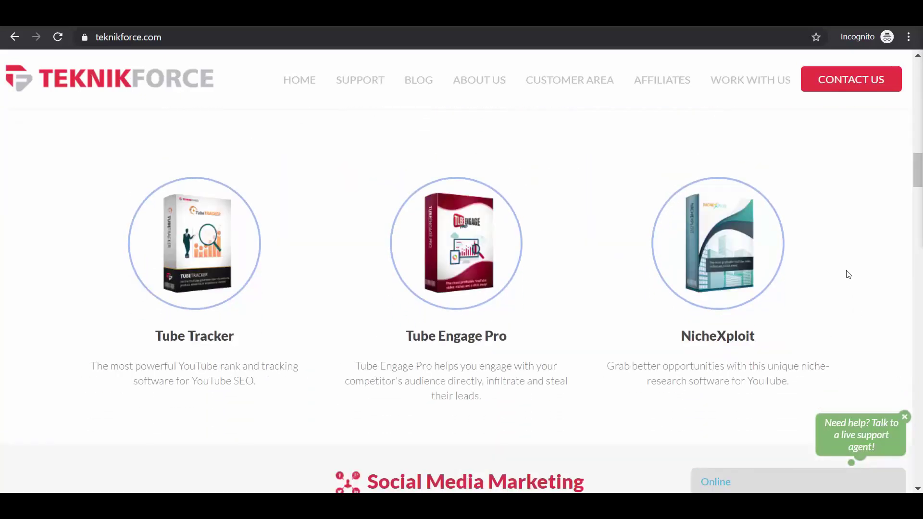
pyautogui.scroll(-11, 462, 300)
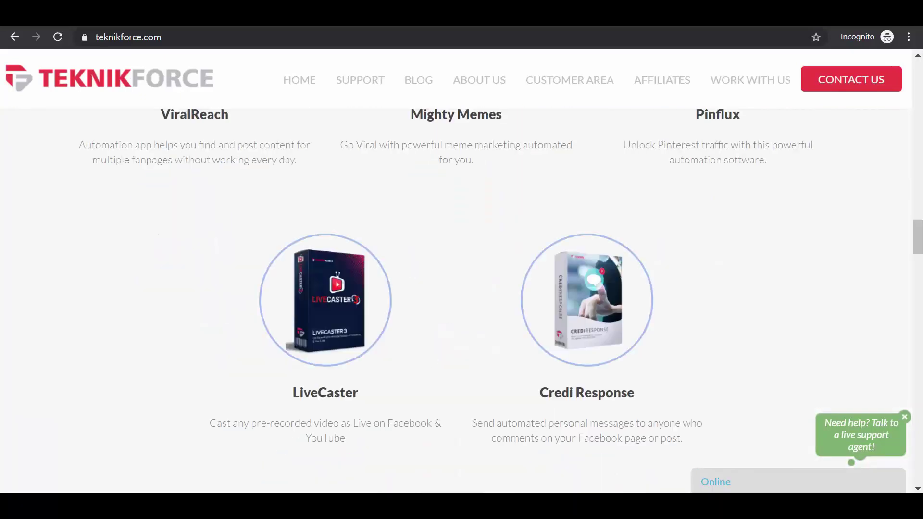
pyautogui.scroll(-8, 461, 301)
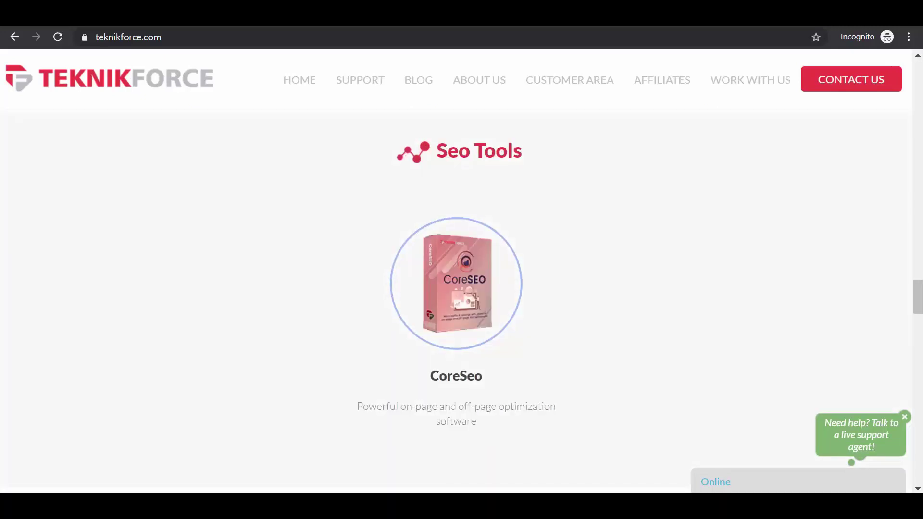
pyautogui.scroll(-5, 462, 269)
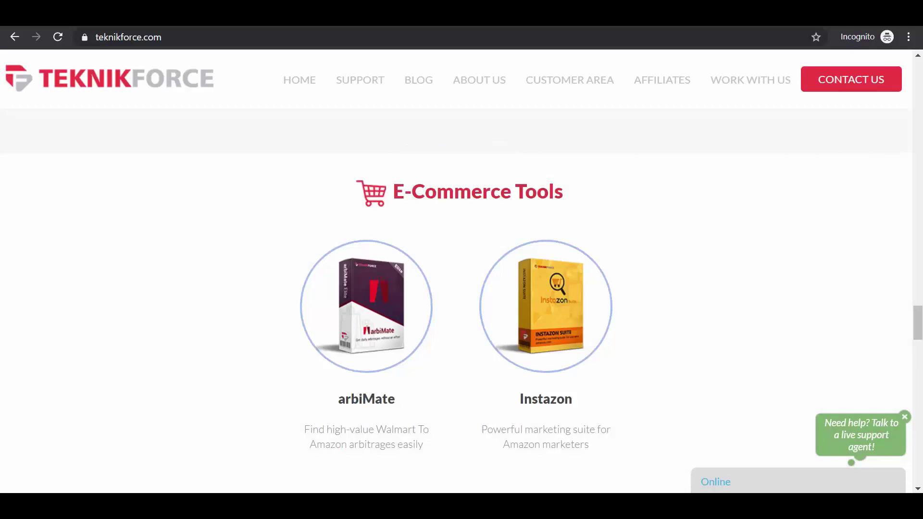
pyautogui.scroll(-7, 462, 269)
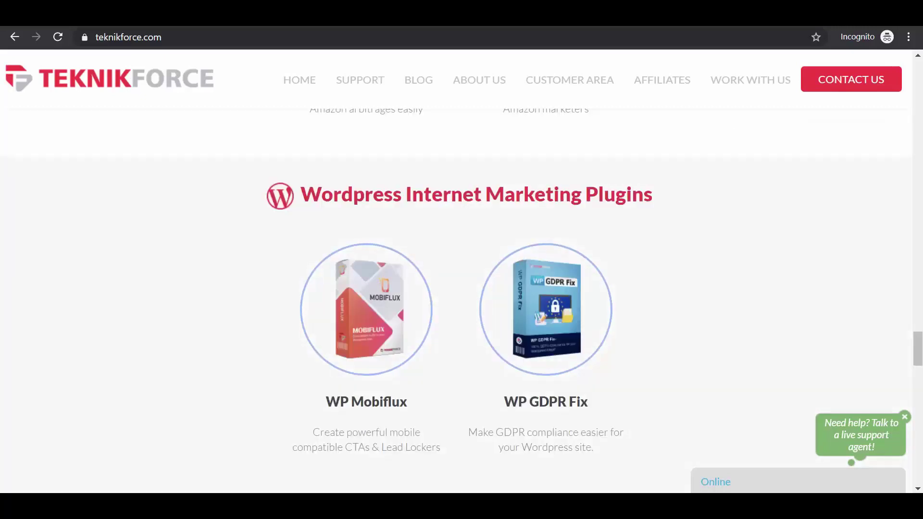
pyautogui.press('Home')
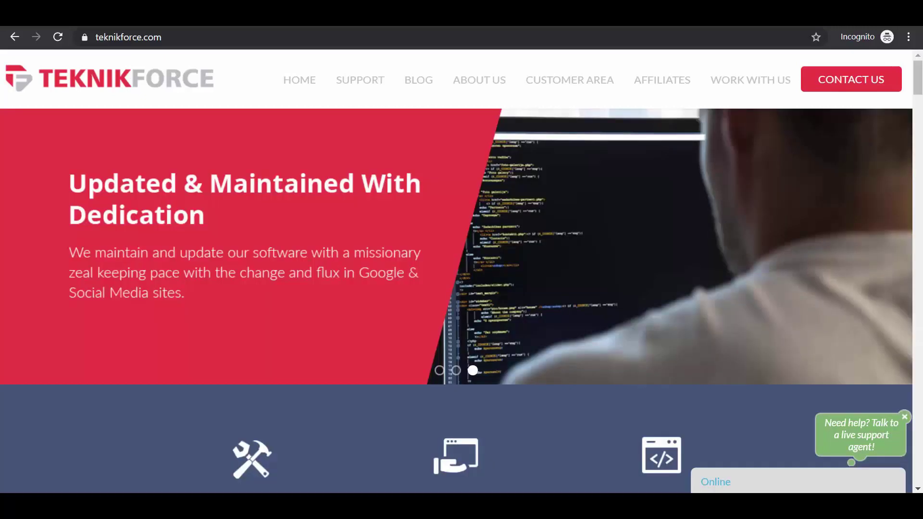